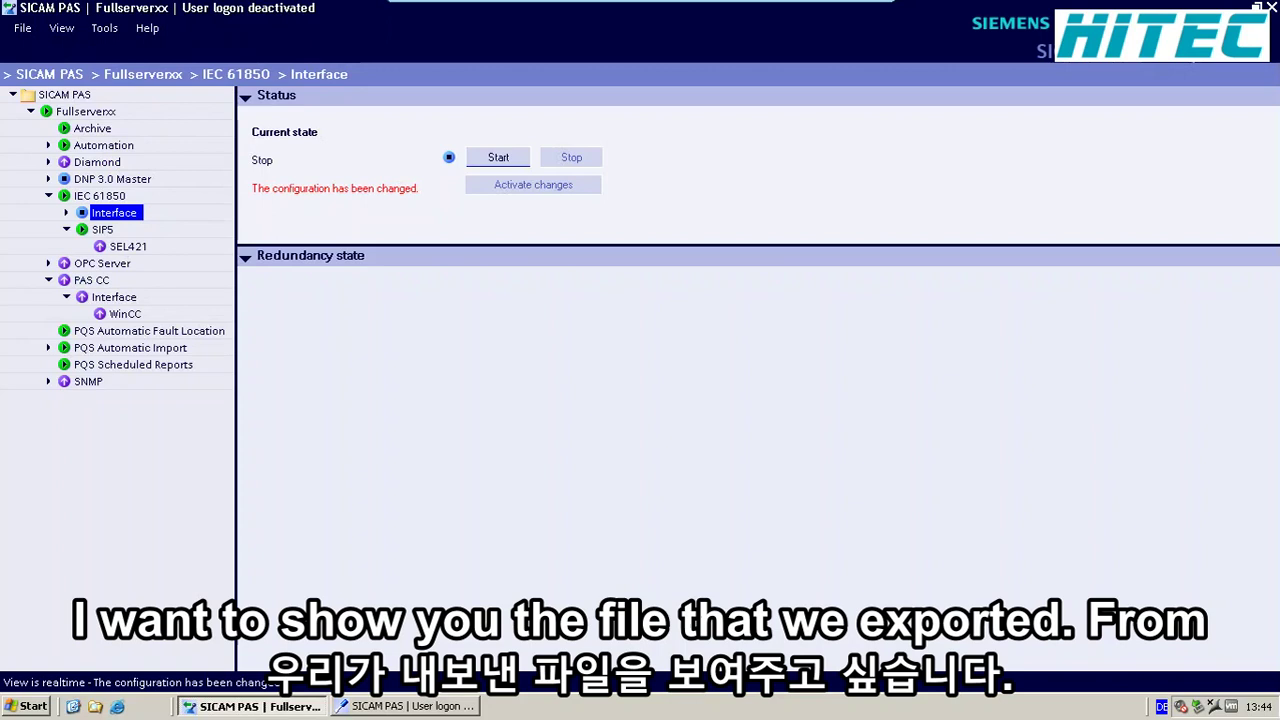
# Step: Show the exported SEL421.SCD and BD1.scd files on the desktop
pyautogui.press('super+d')
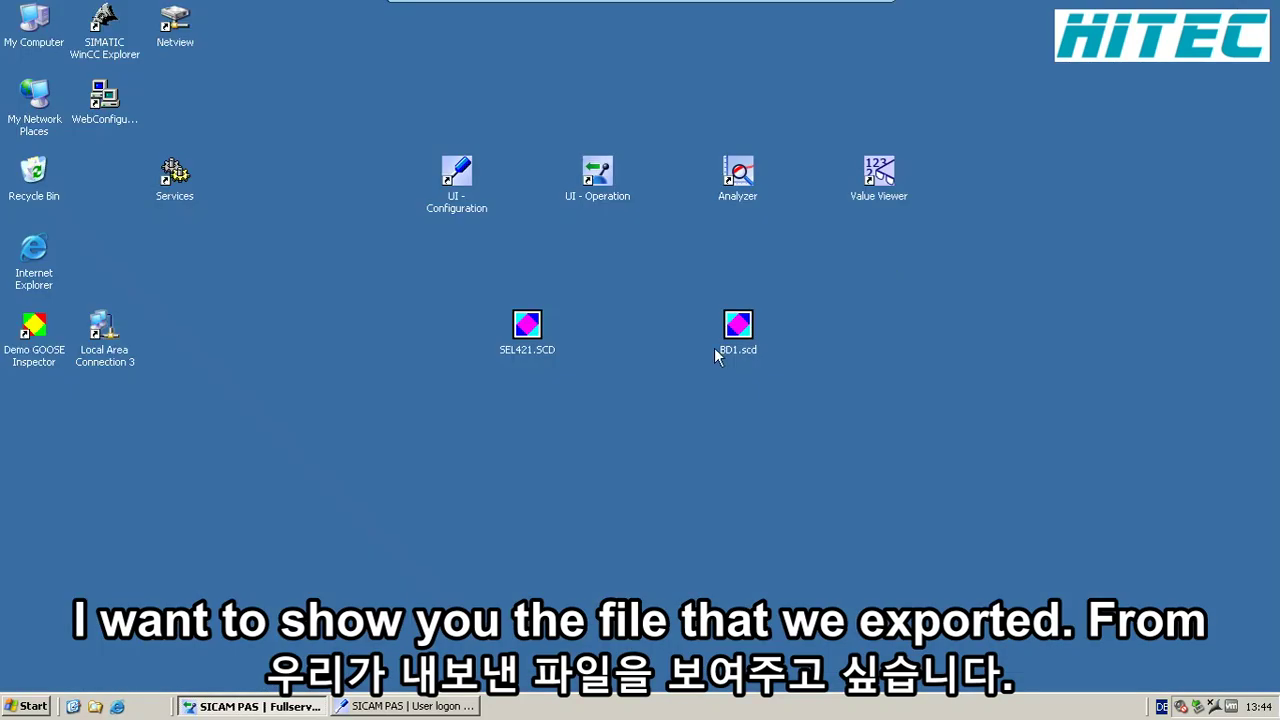
pyautogui.click(522, 323)
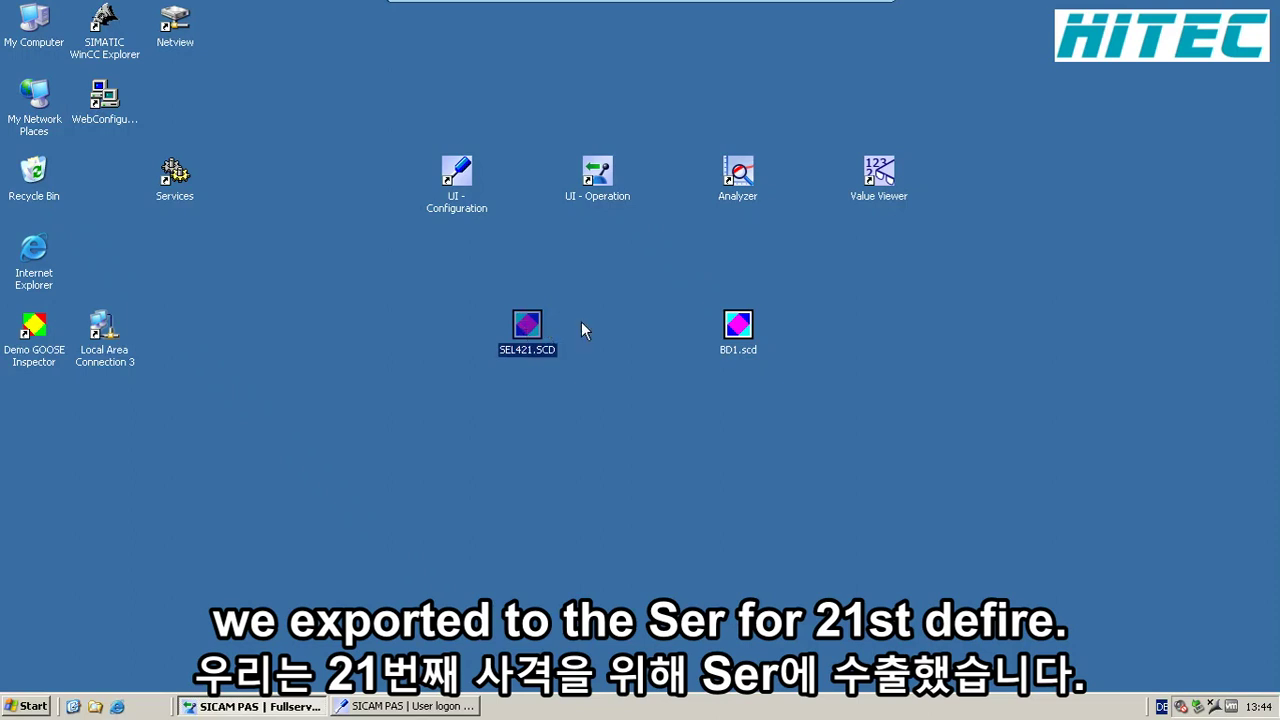
pyautogui.click(741, 345)
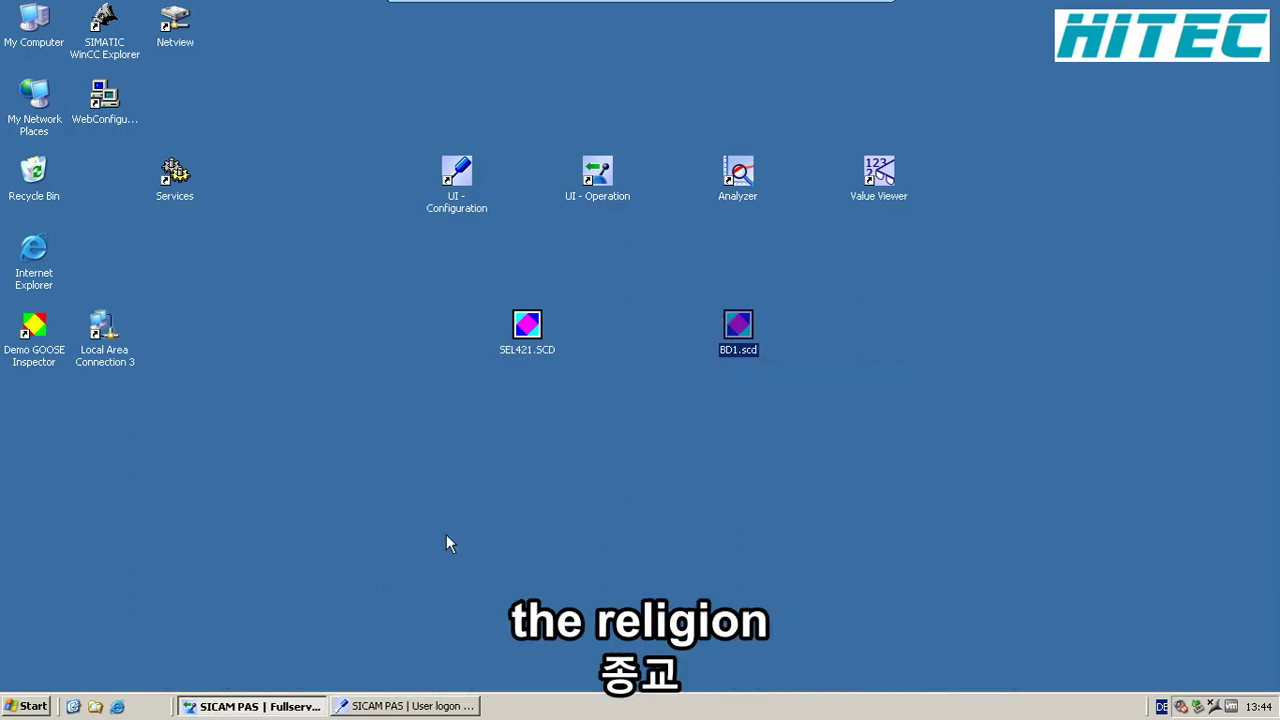
# Step: In the SICAM PAS configuration window, import devices 7SL87_1 and 7SL87_2 from BD1.scd into the IEC 61850 SIP5 interface
pyautogui.click(345, 706)
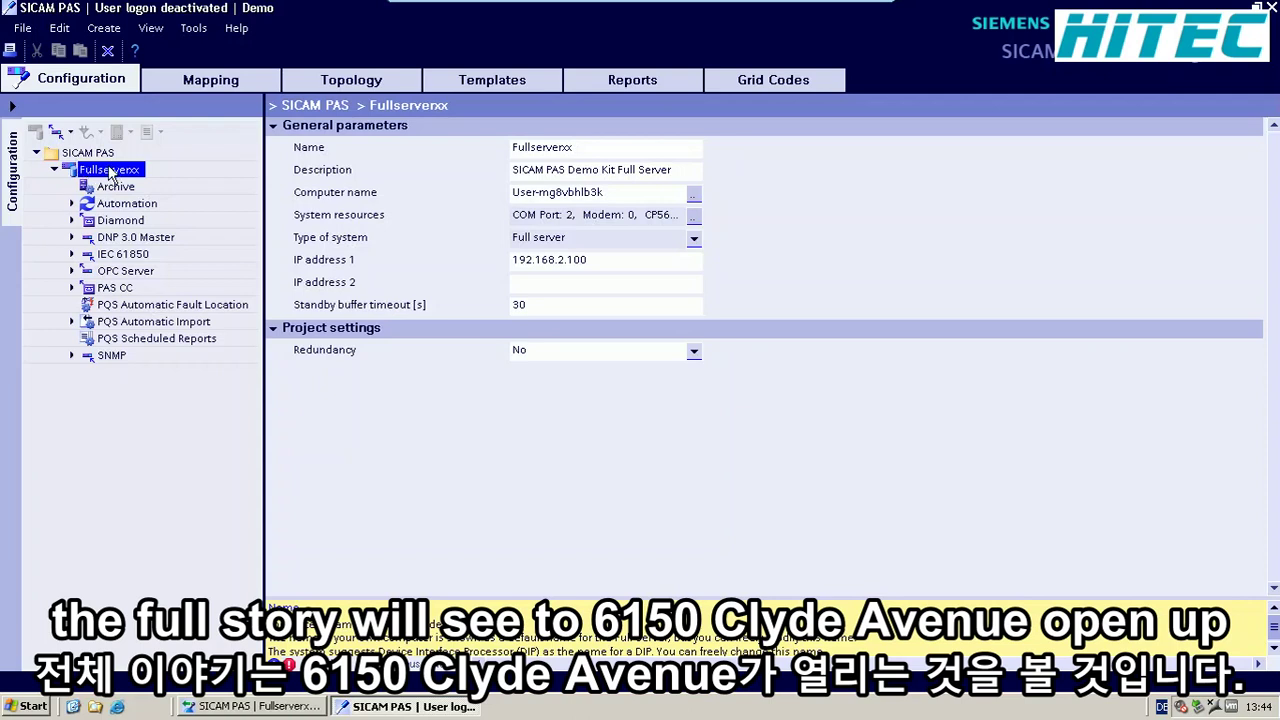
pyautogui.click(72, 254)
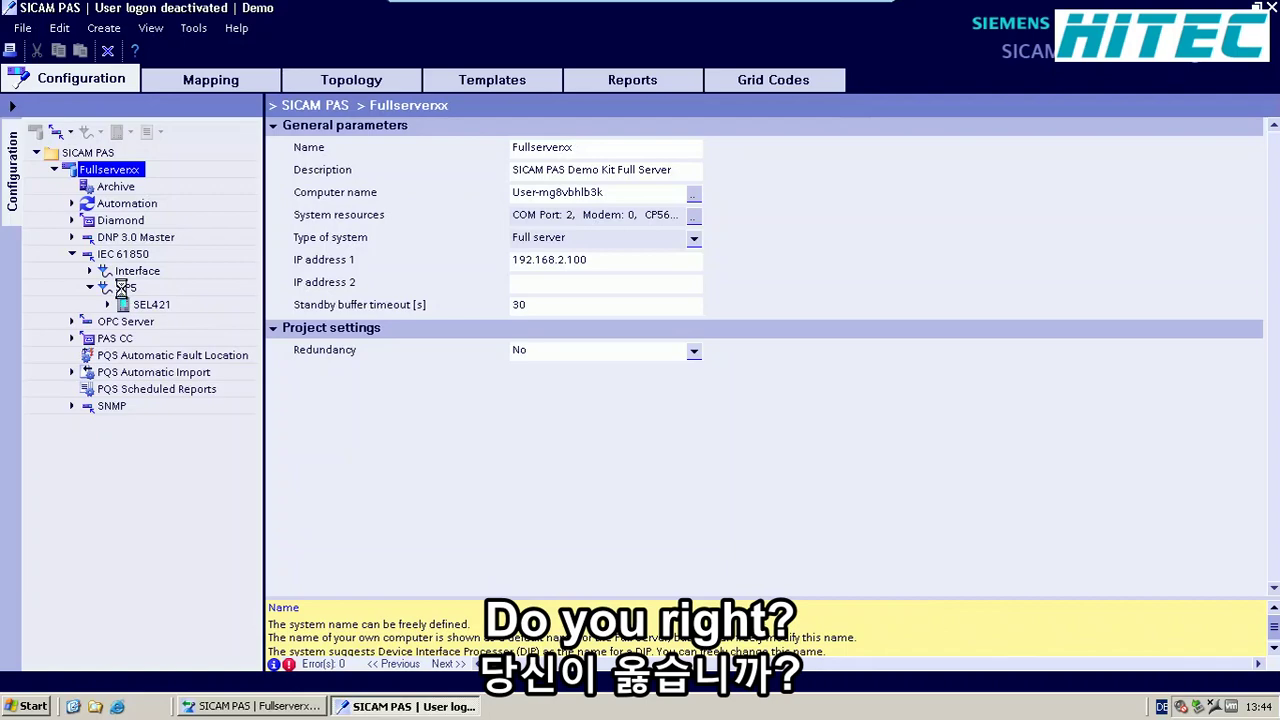
pyautogui.rightClick(123, 289)
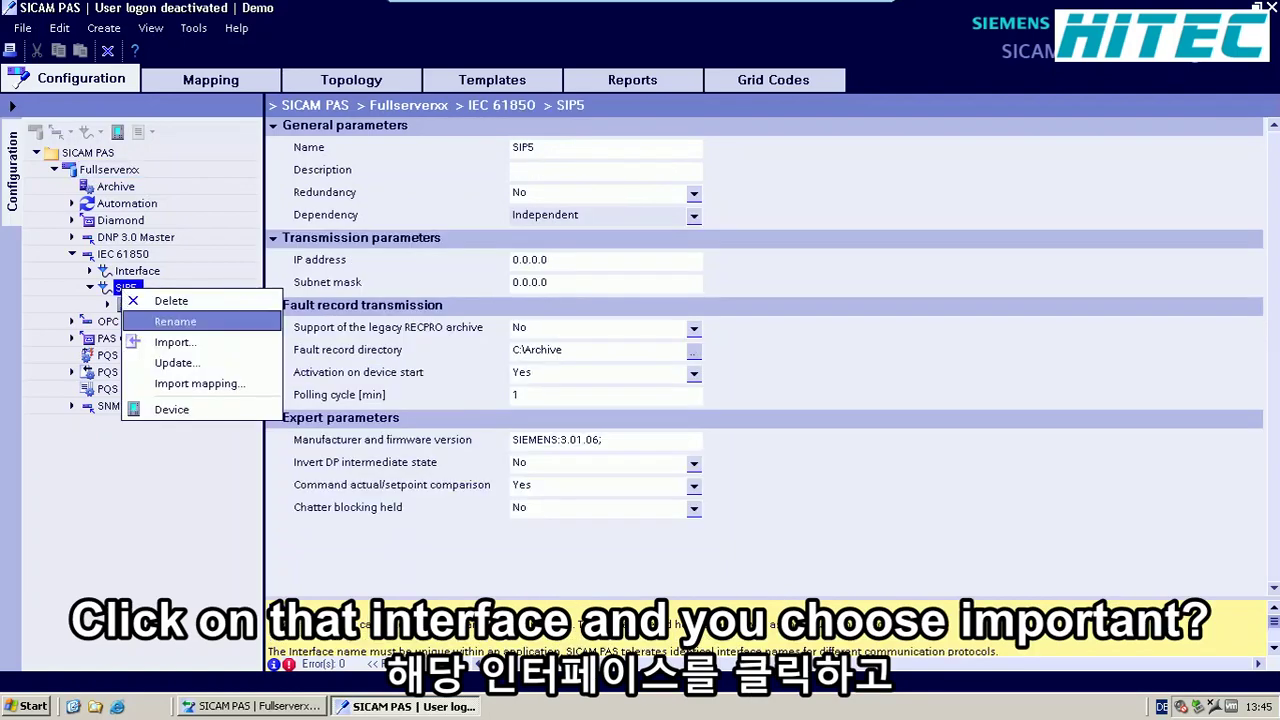
pyautogui.click(165, 341)
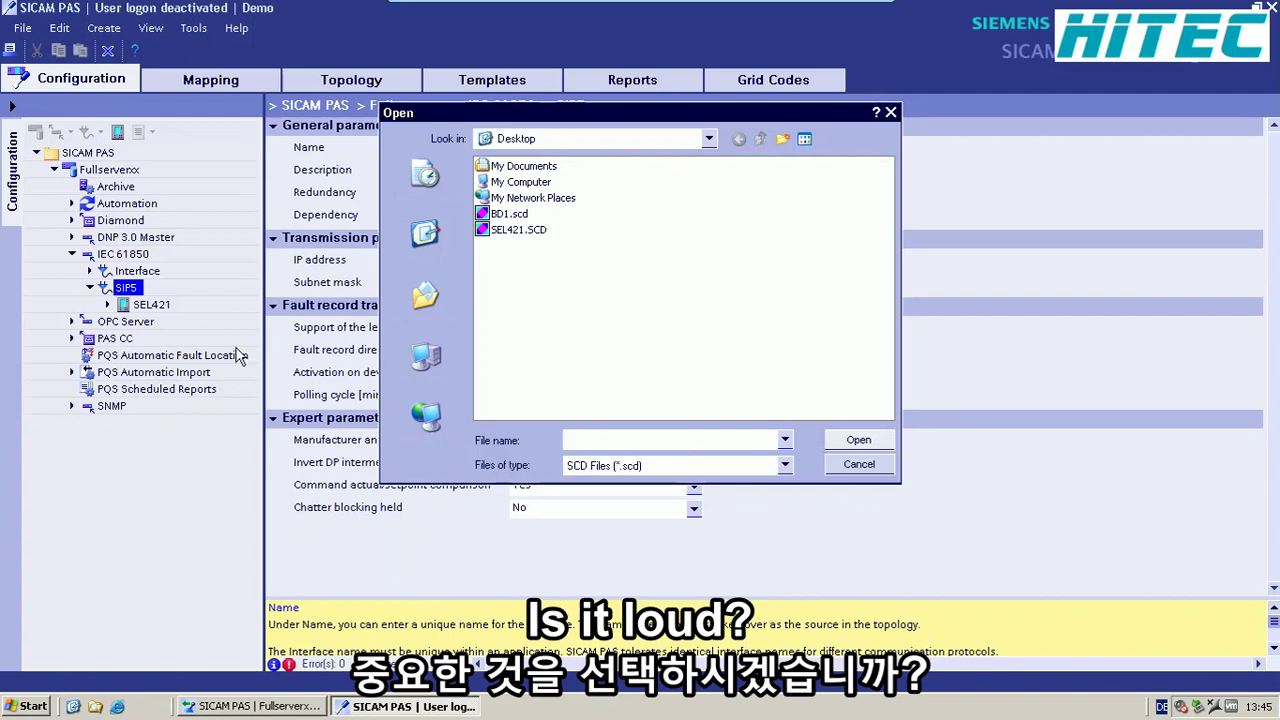
pyautogui.click(590, 468)
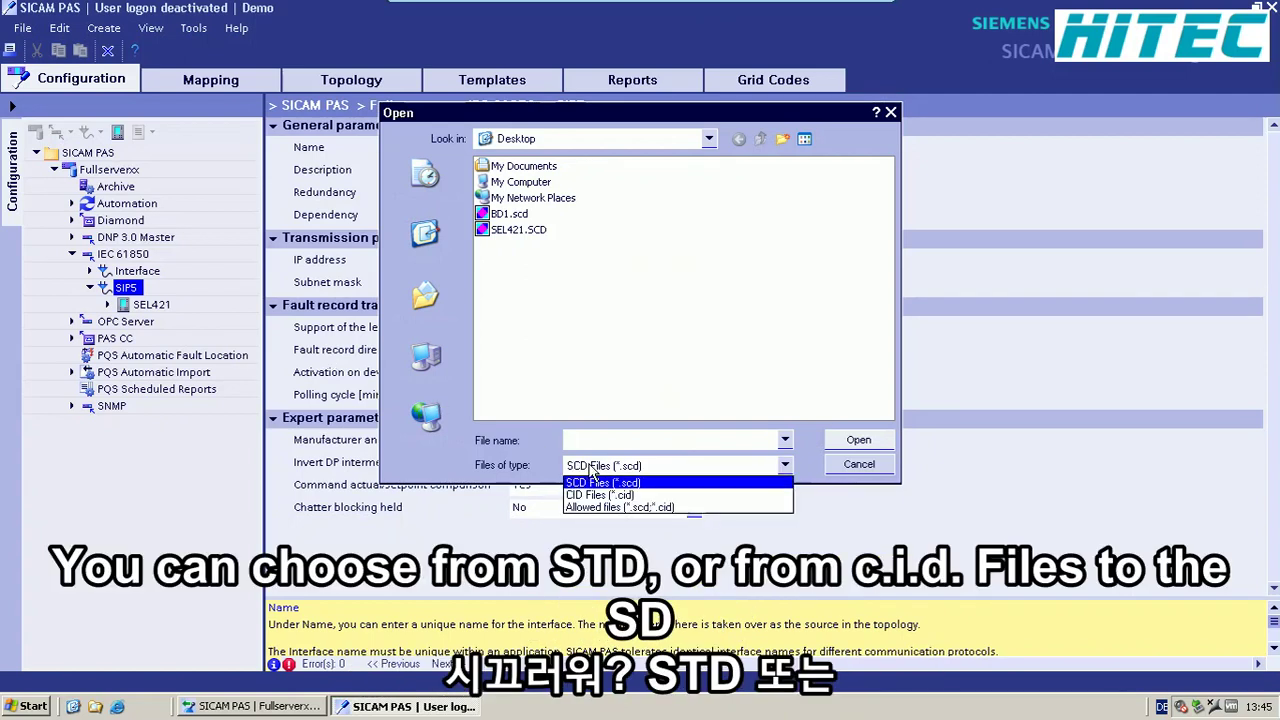
pyautogui.click(591, 472)
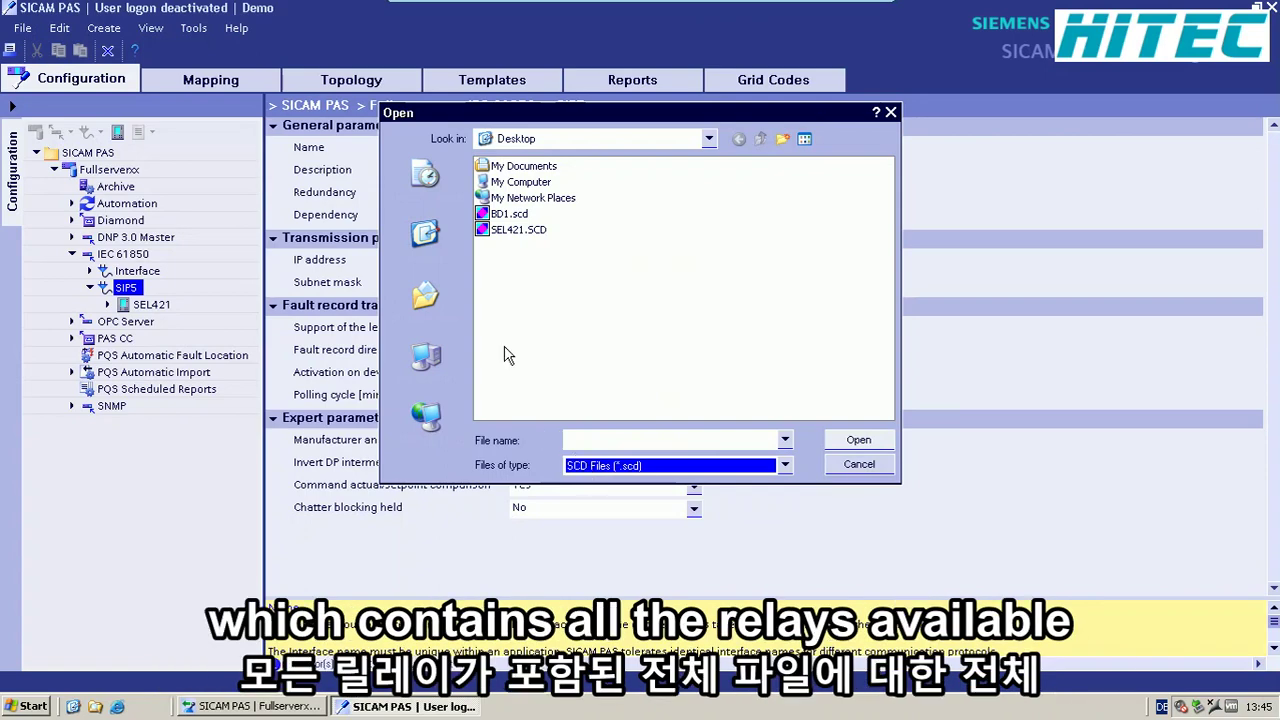
pyautogui.click(487, 216)
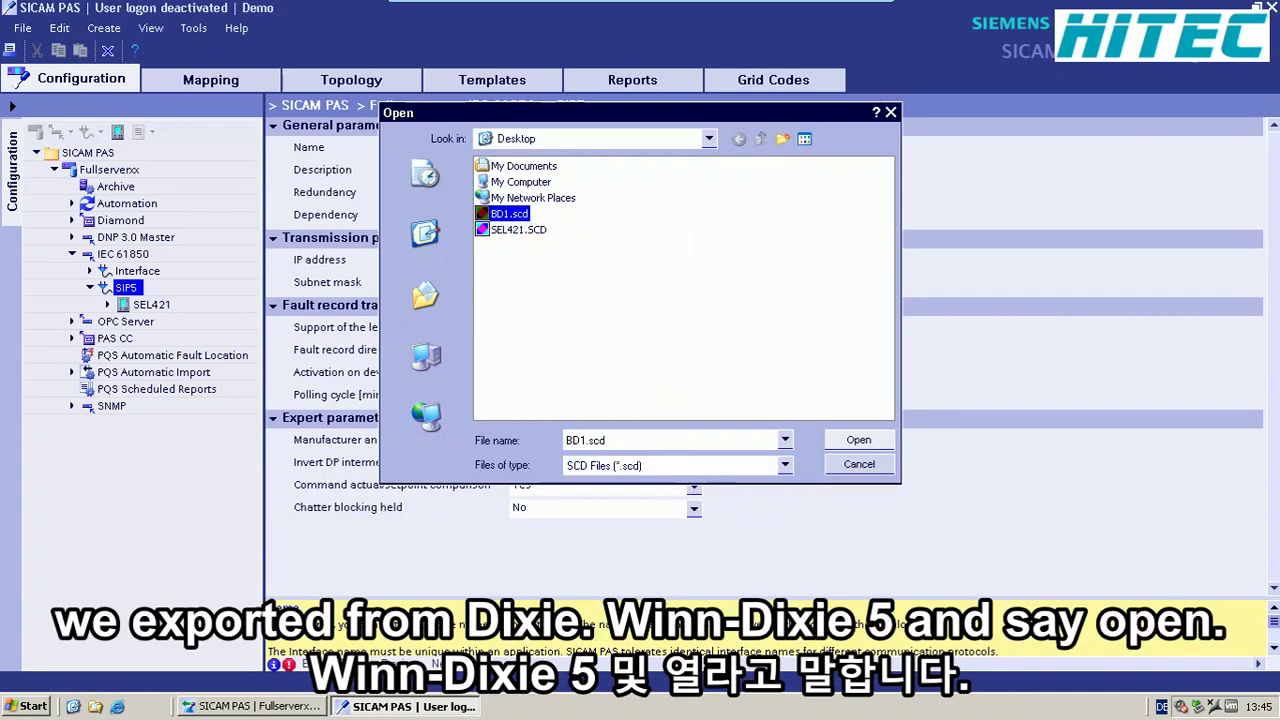
pyautogui.click(856, 442)
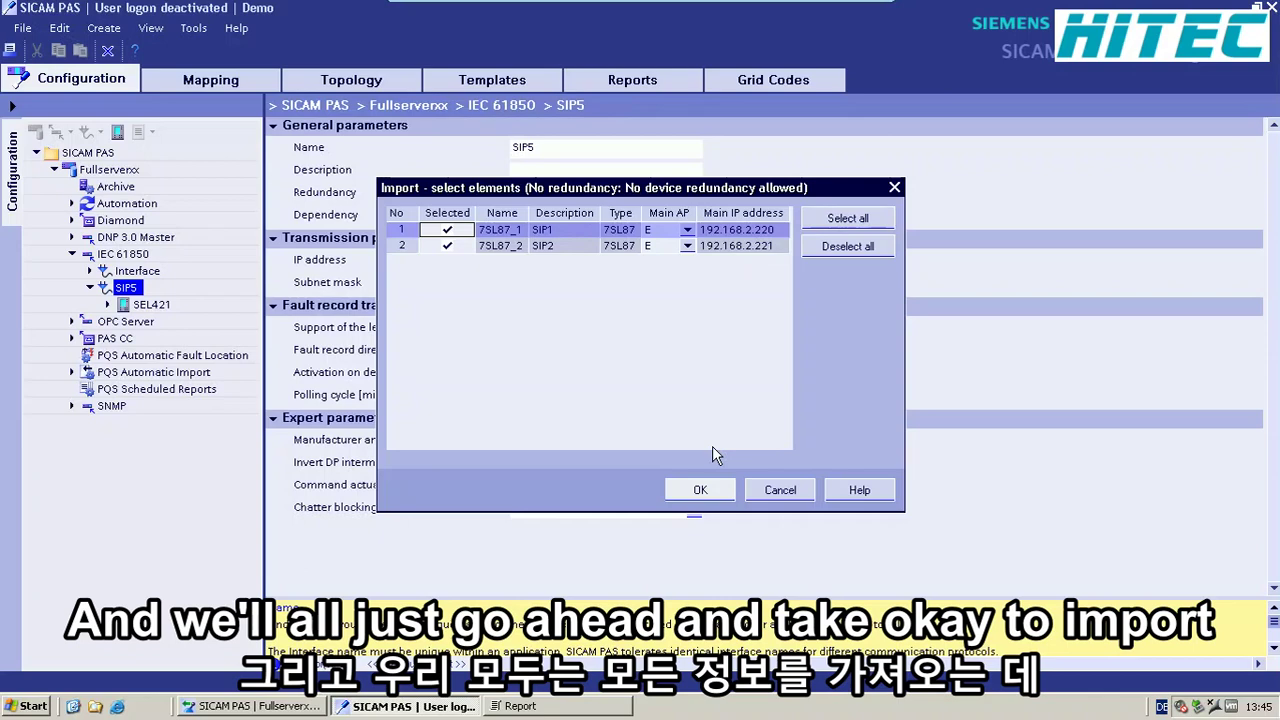
pyautogui.click(700, 490)
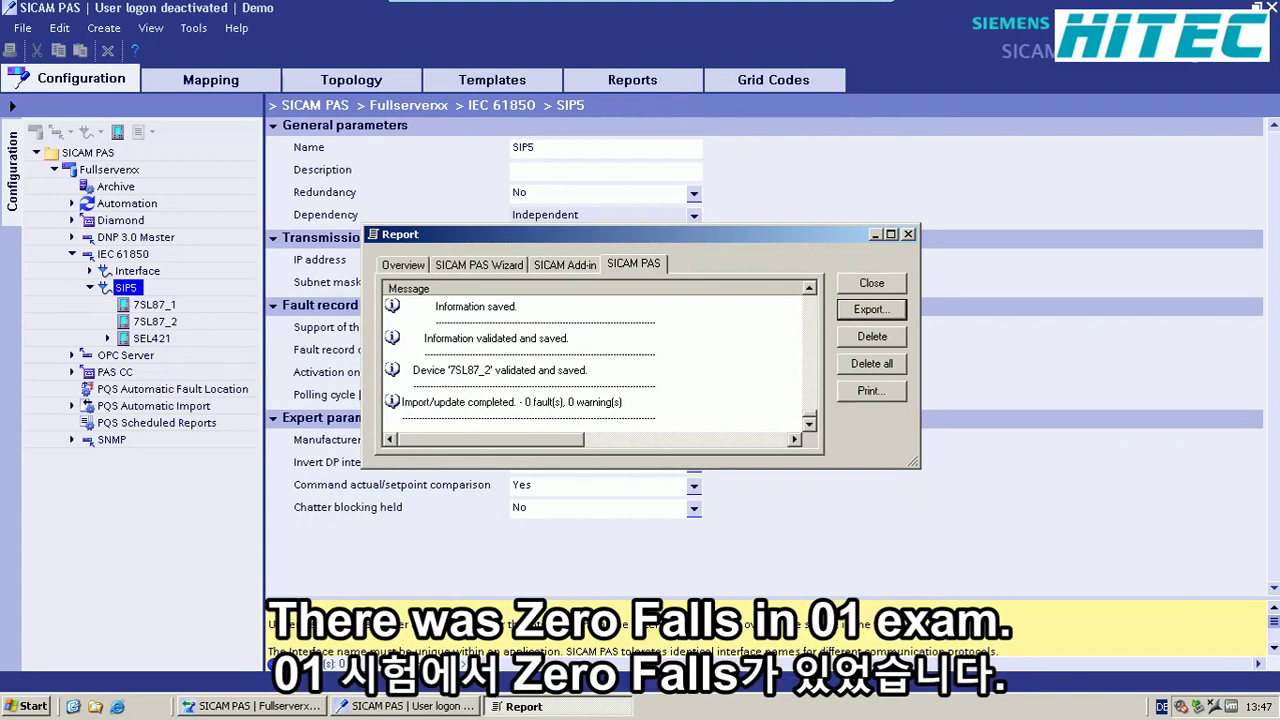
pyautogui.click(871, 283)
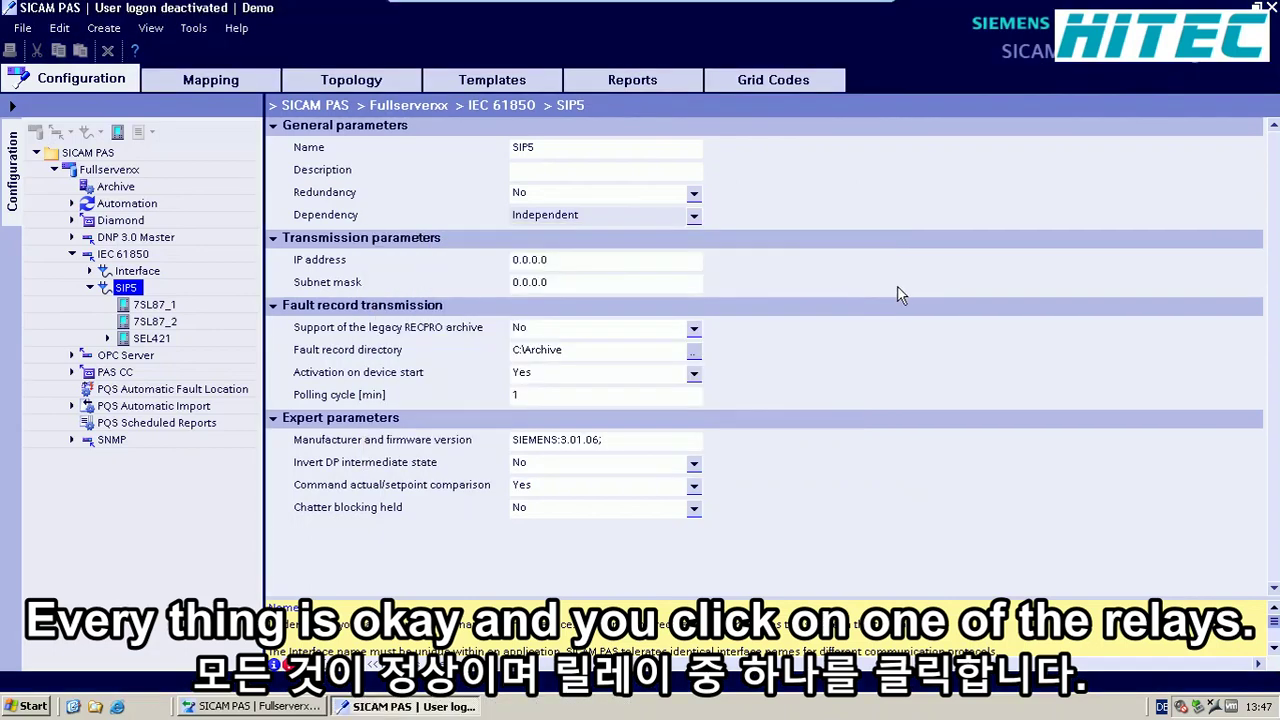
# Step: Open the mapping of relay 7SL87_1 and filter its monitoring-direction information to type DP
pyautogui.click(176, 306)
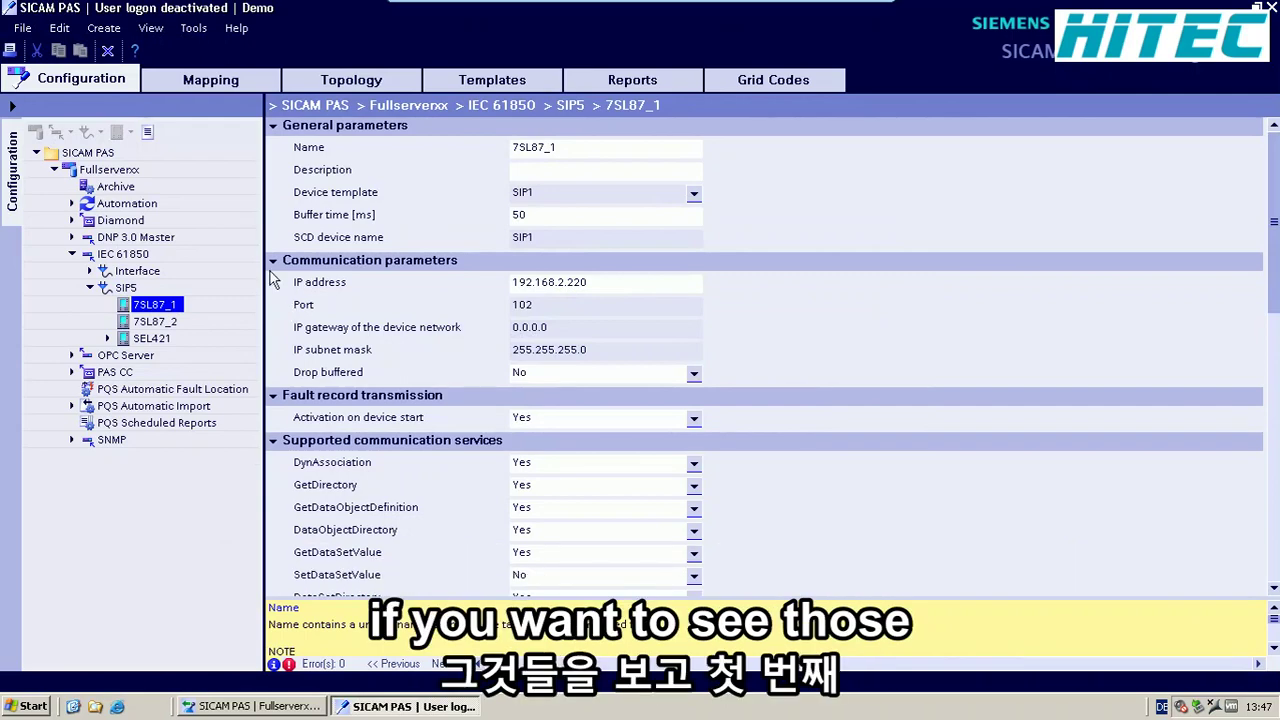
pyautogui.click(212, 80)
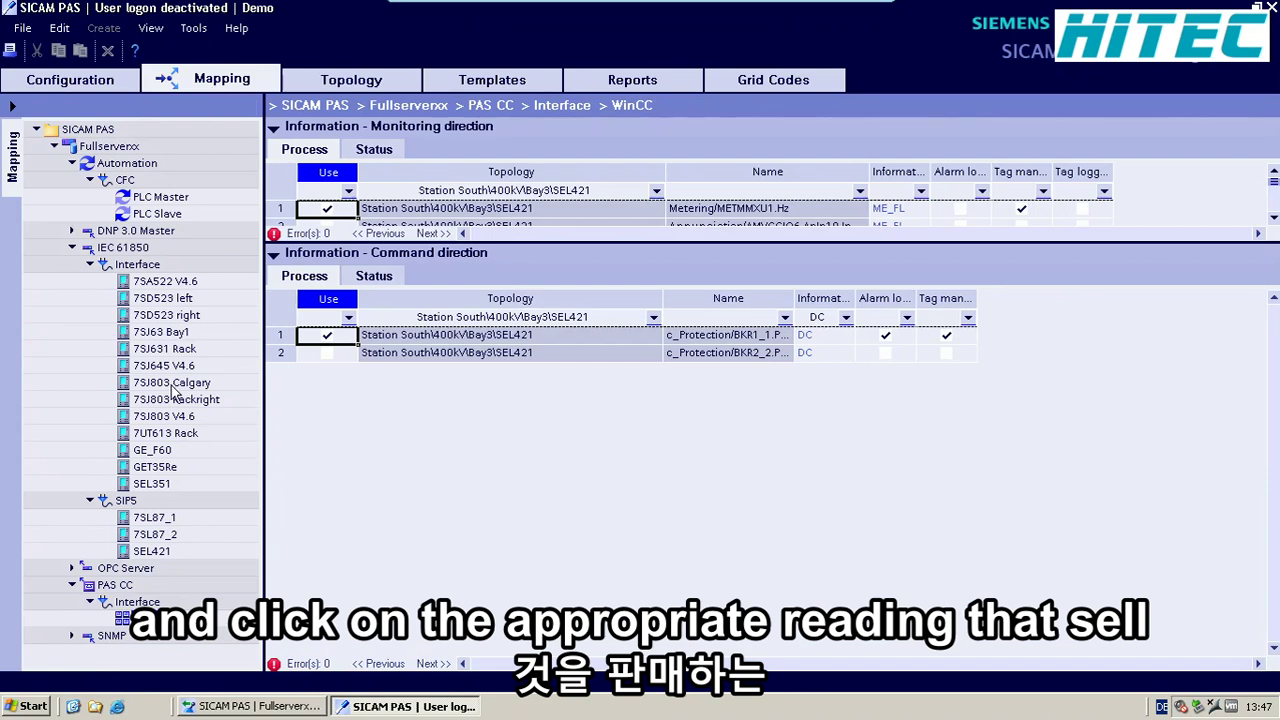
pyautogui.click(170, 519)
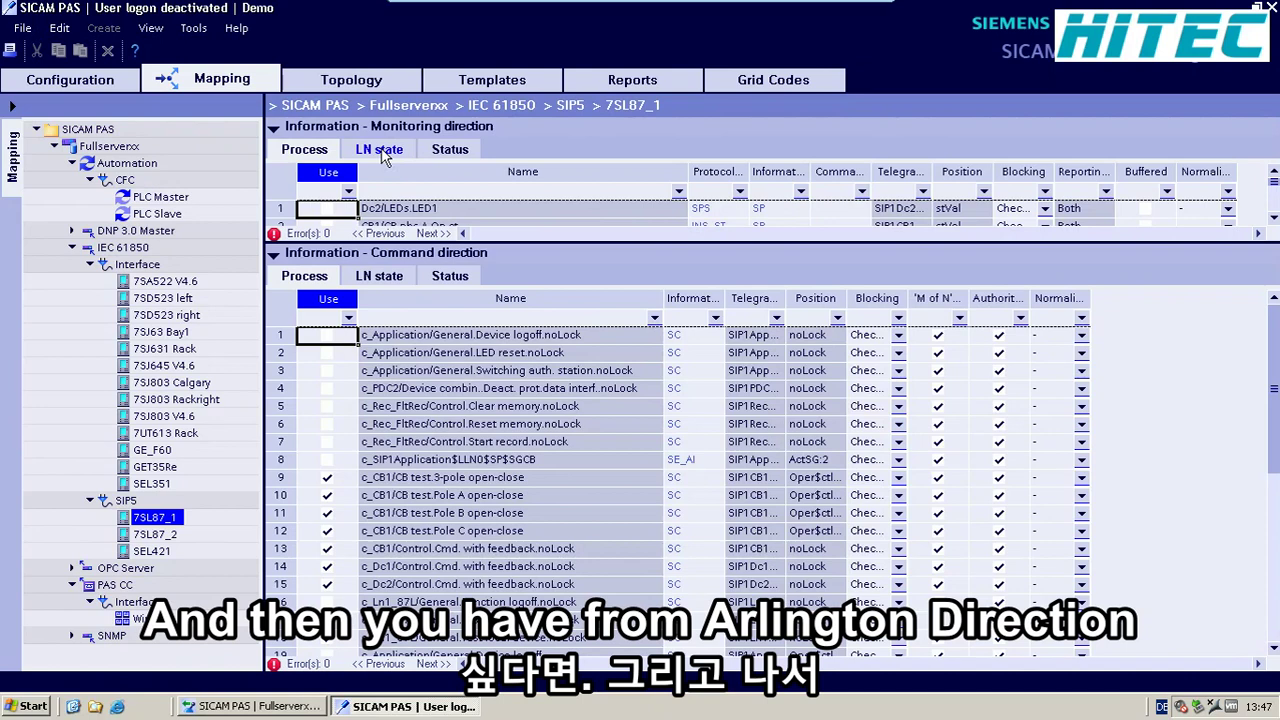
pyautogui.click(272, 254)
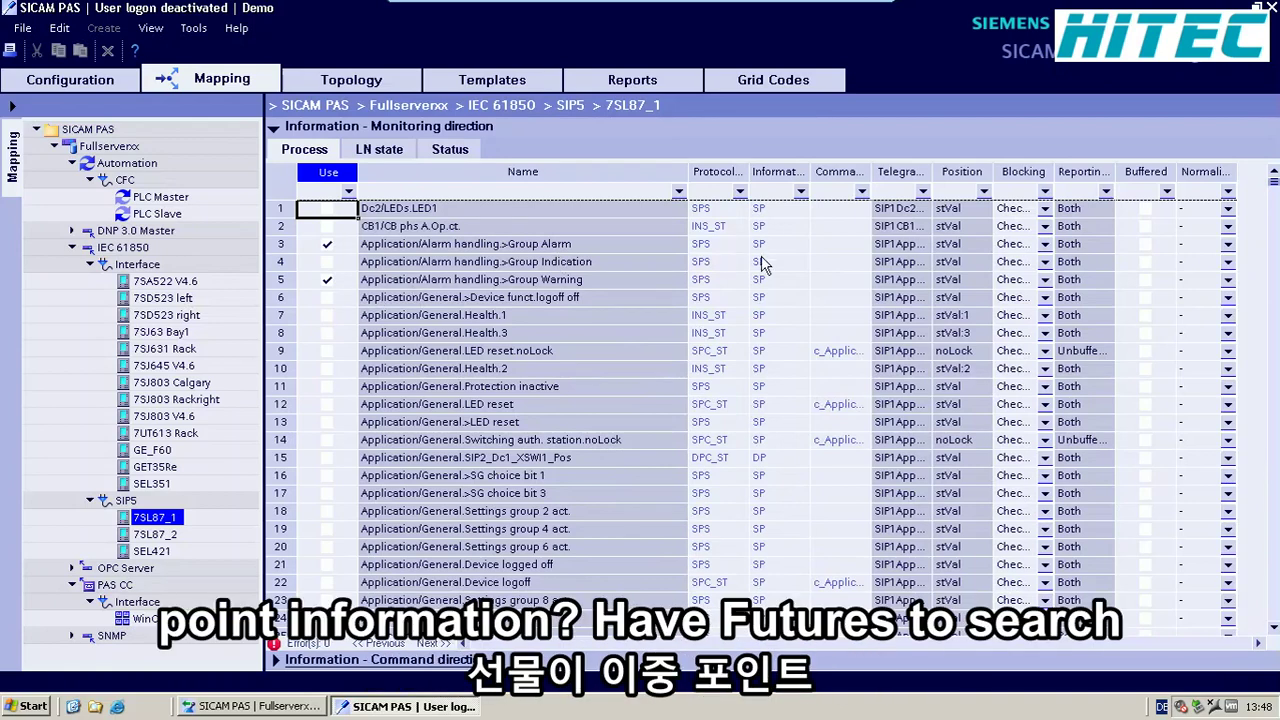
pyautogui.click(802, 188)
pyautogui.click(801, 190)
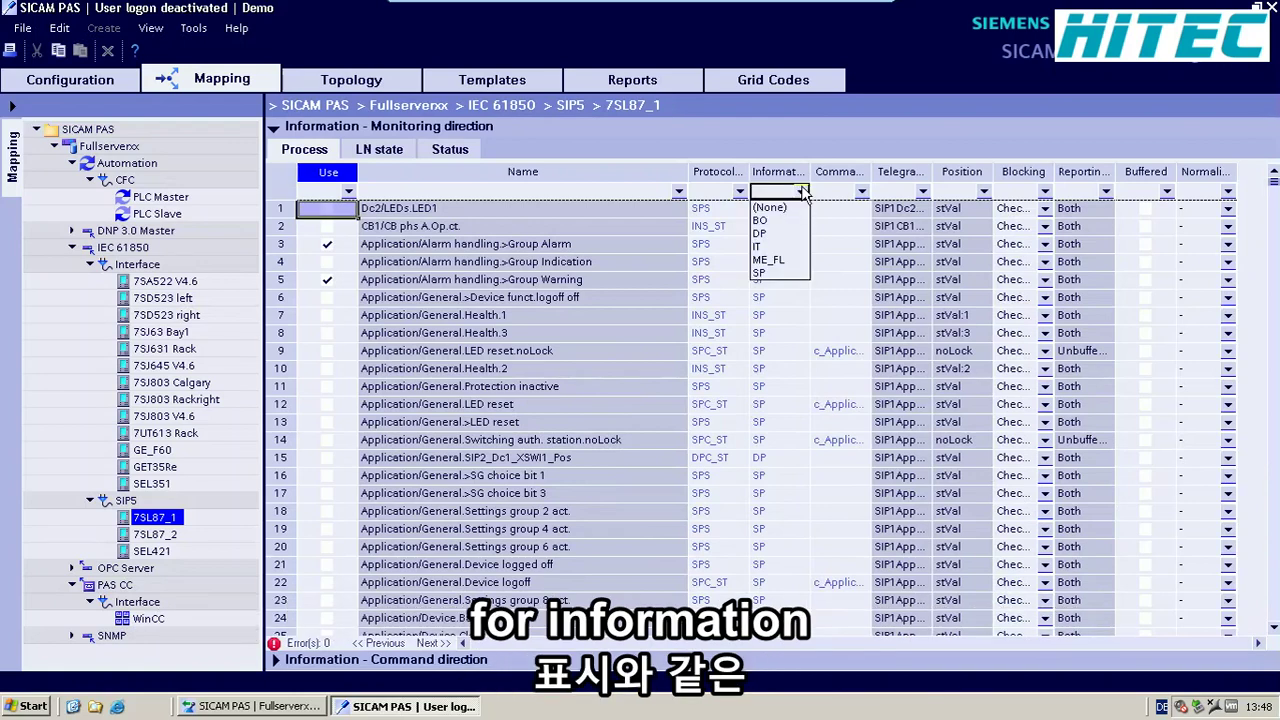
pyautogui.click(783, 234)
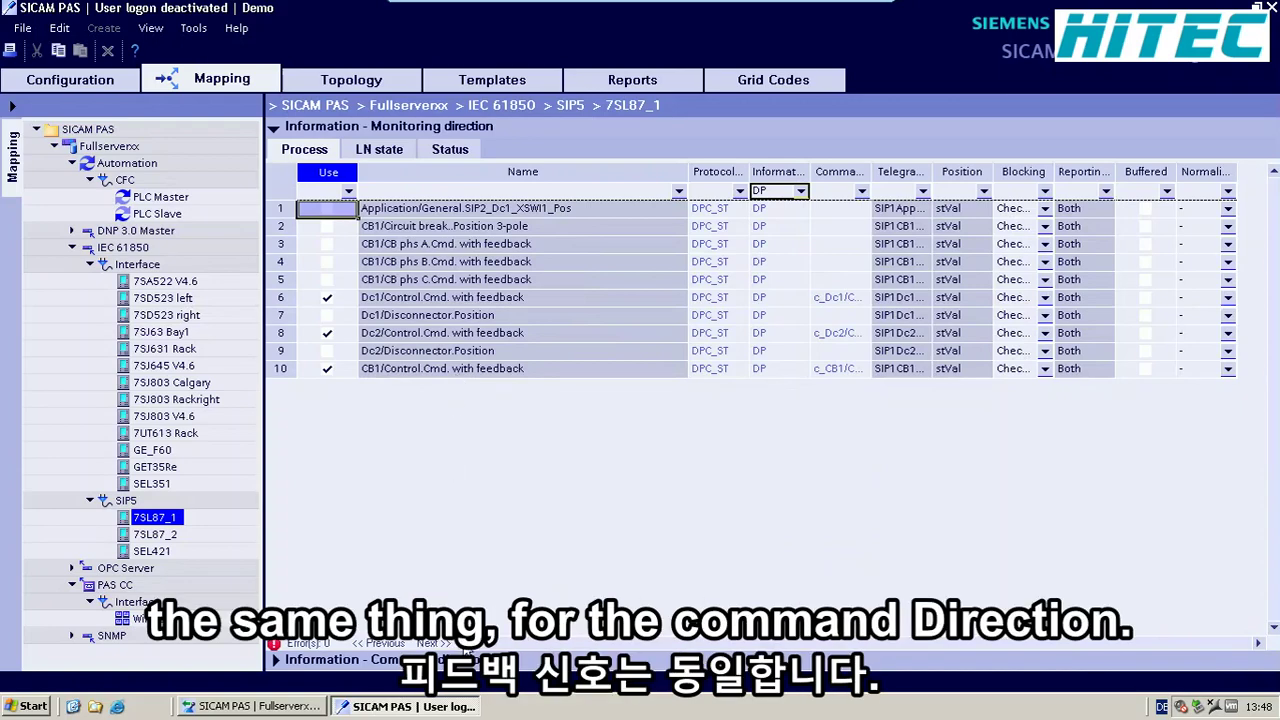
# Step: Filter the command-direction information of 7SL87_1 to type DC
pyautogui.click(460, 659)
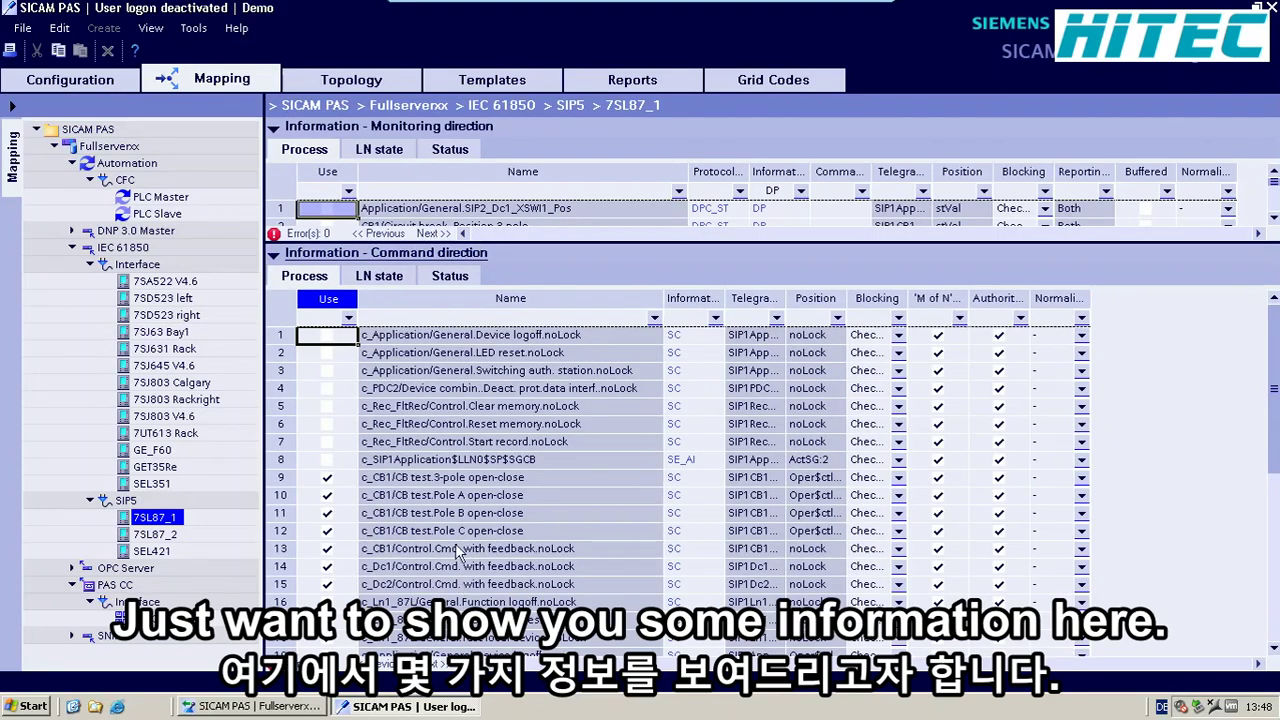
pyautogui.click(714, 320)
pyautogui.click(716, 319)
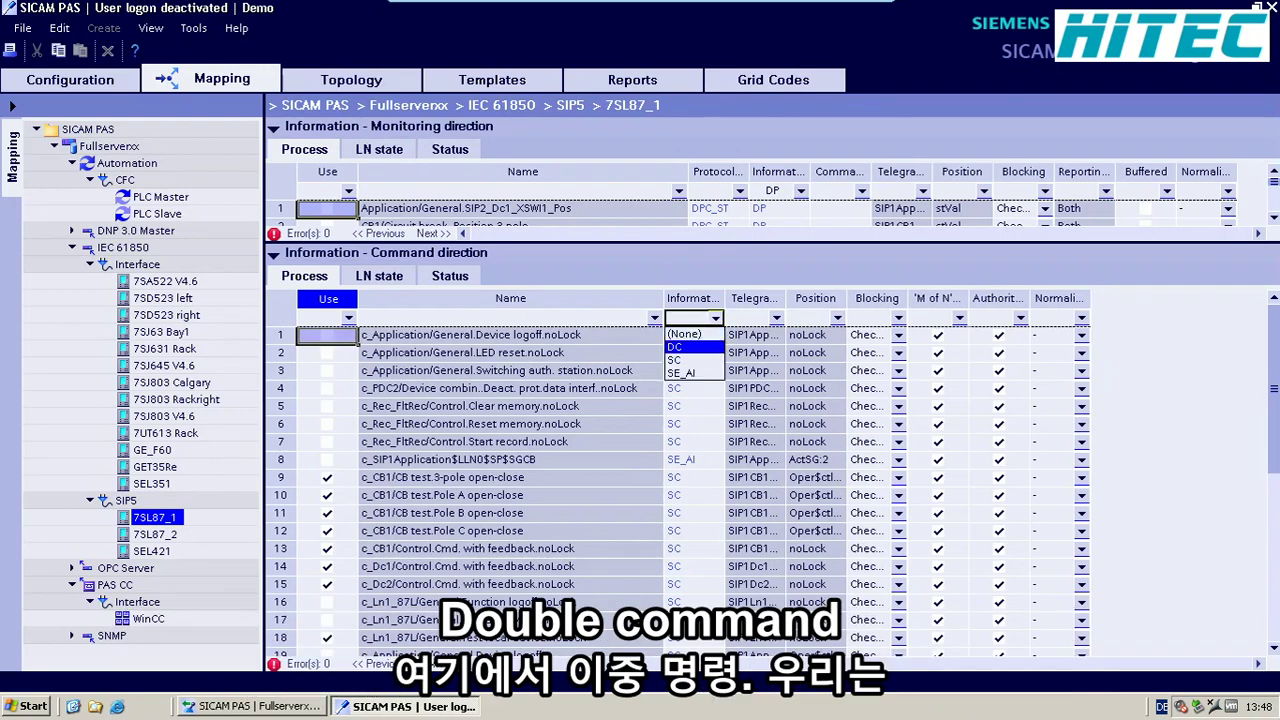
pyautogui.click(714, 350)
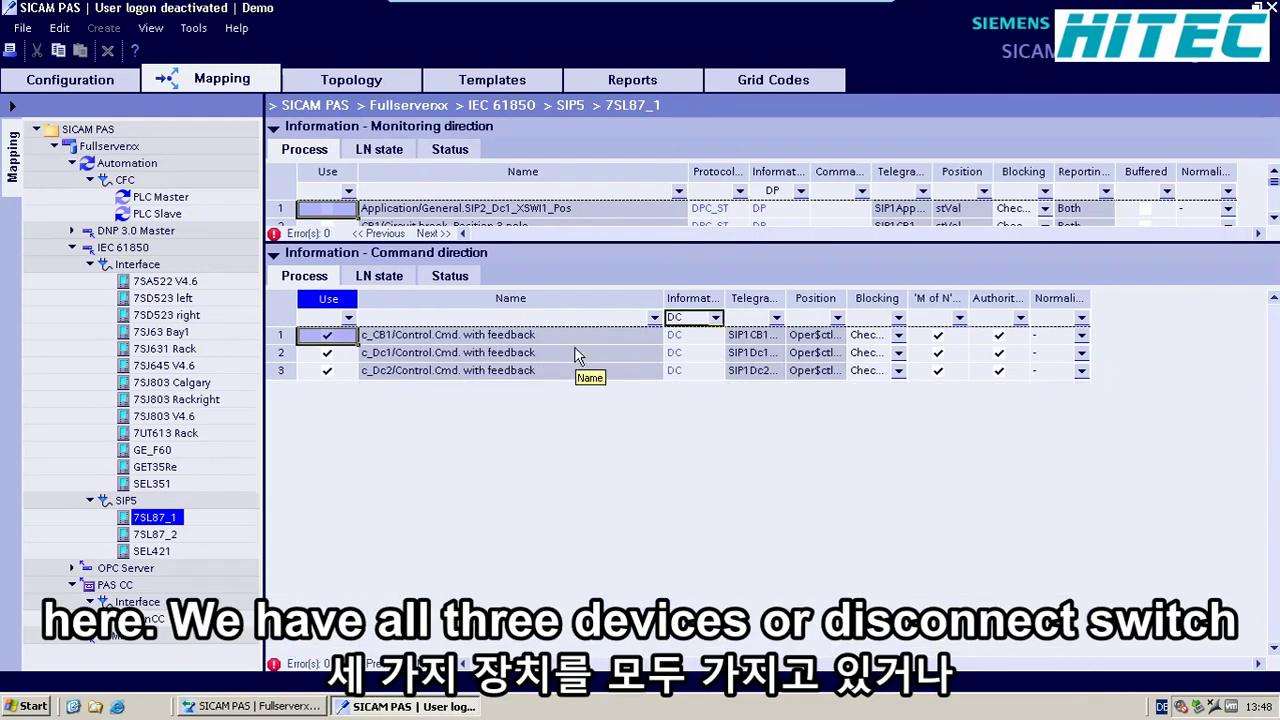
# Step: Examine the CB1, Dc1 and Dc2 control commands and the Dc1 feedback entry in monitoring direction
pyautogui.click(408, 355)
pyautogui.press('Down')
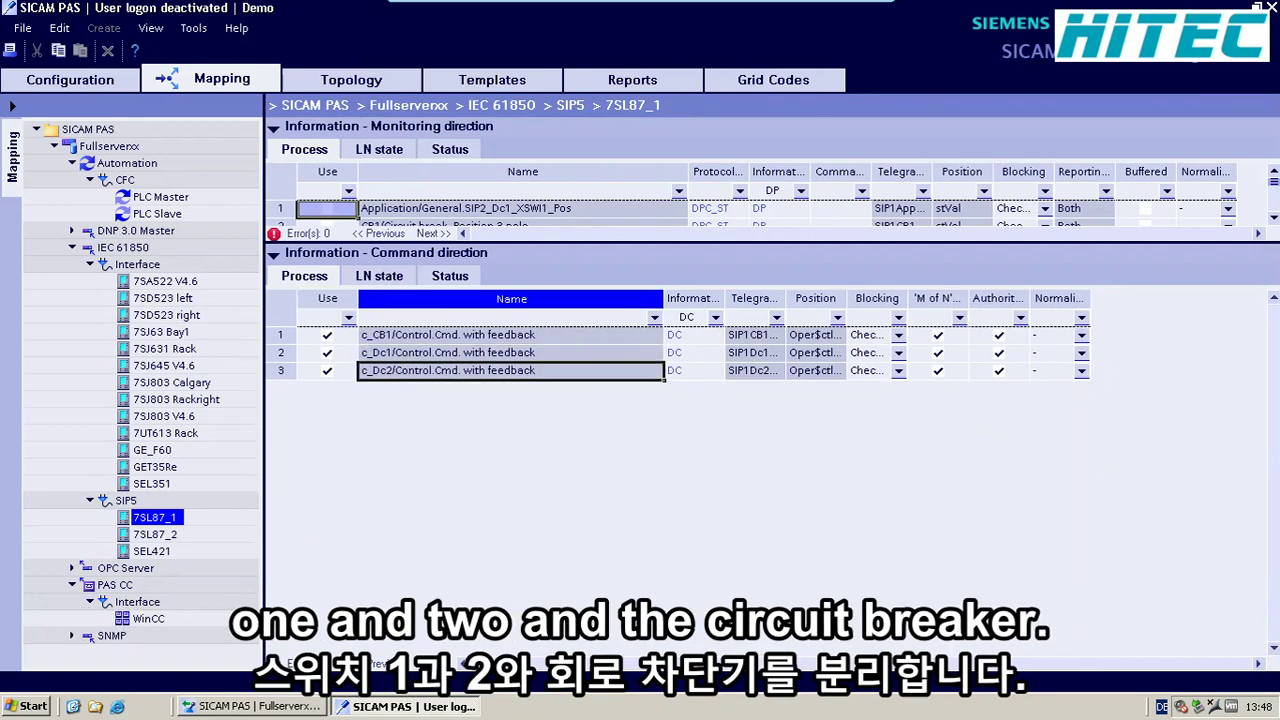
pyautogui.click(404, 336)
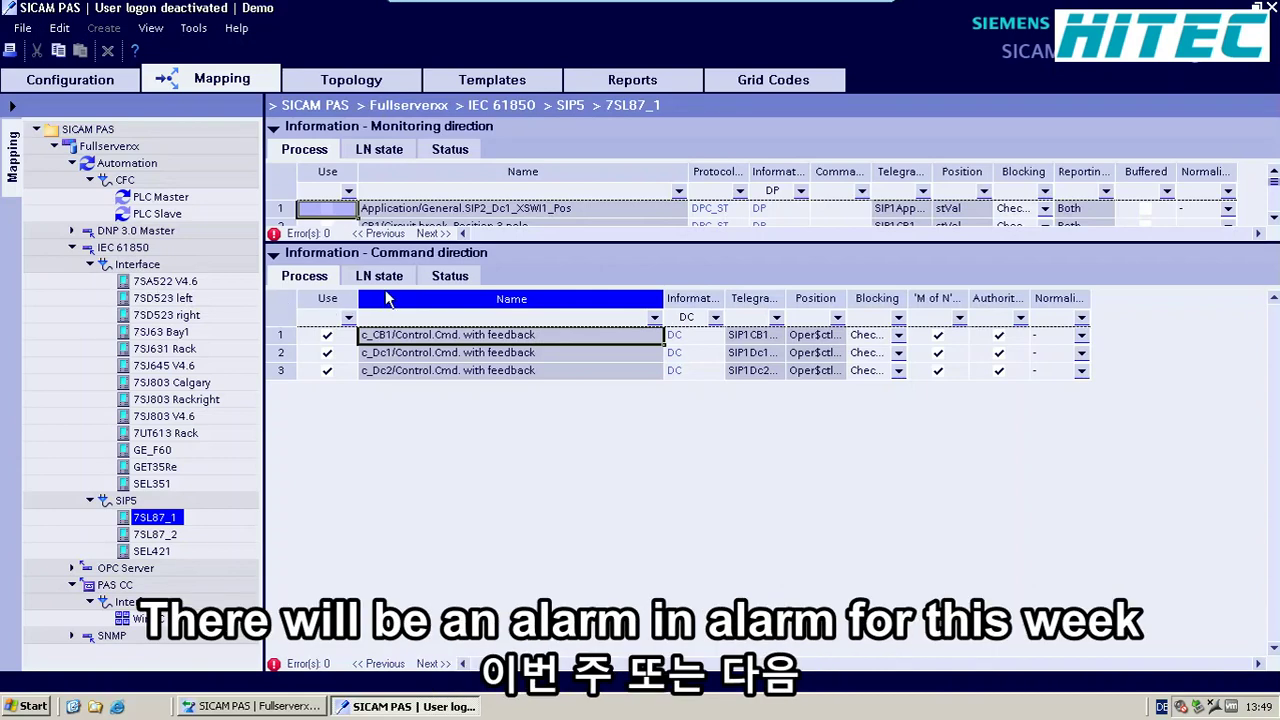
pyautogui.click(392, 252)
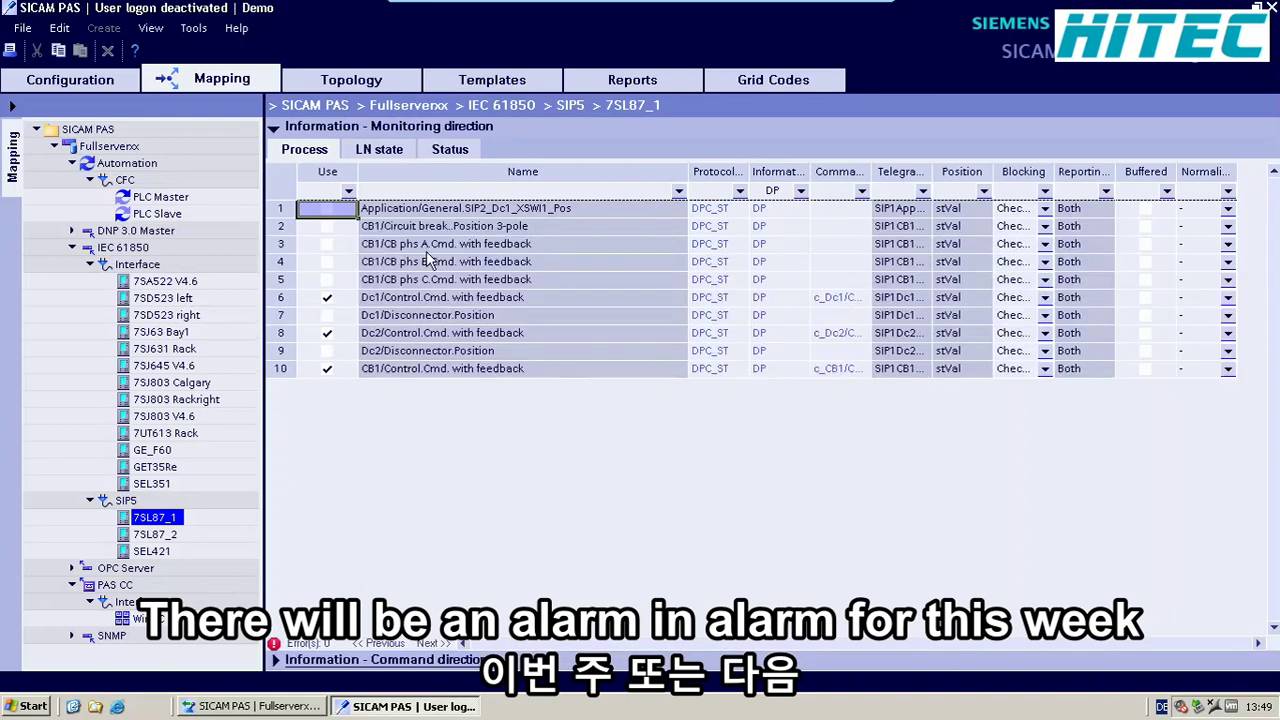
pyautogui.click(414, 300)
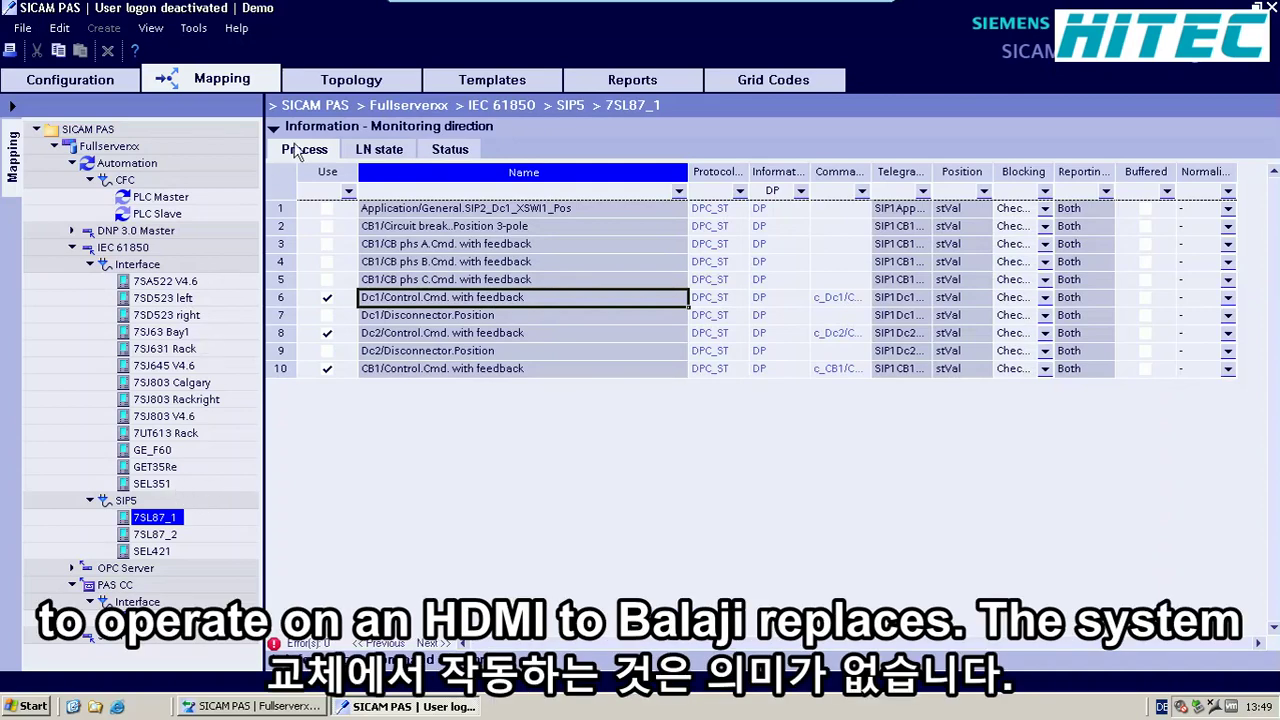
# Step: In the SICAM PAS topology, filter the assignments to source 7SL87_1 and assign all its rows to SIP1 in 400kV Bay1
pyautogui.click(341, 84)
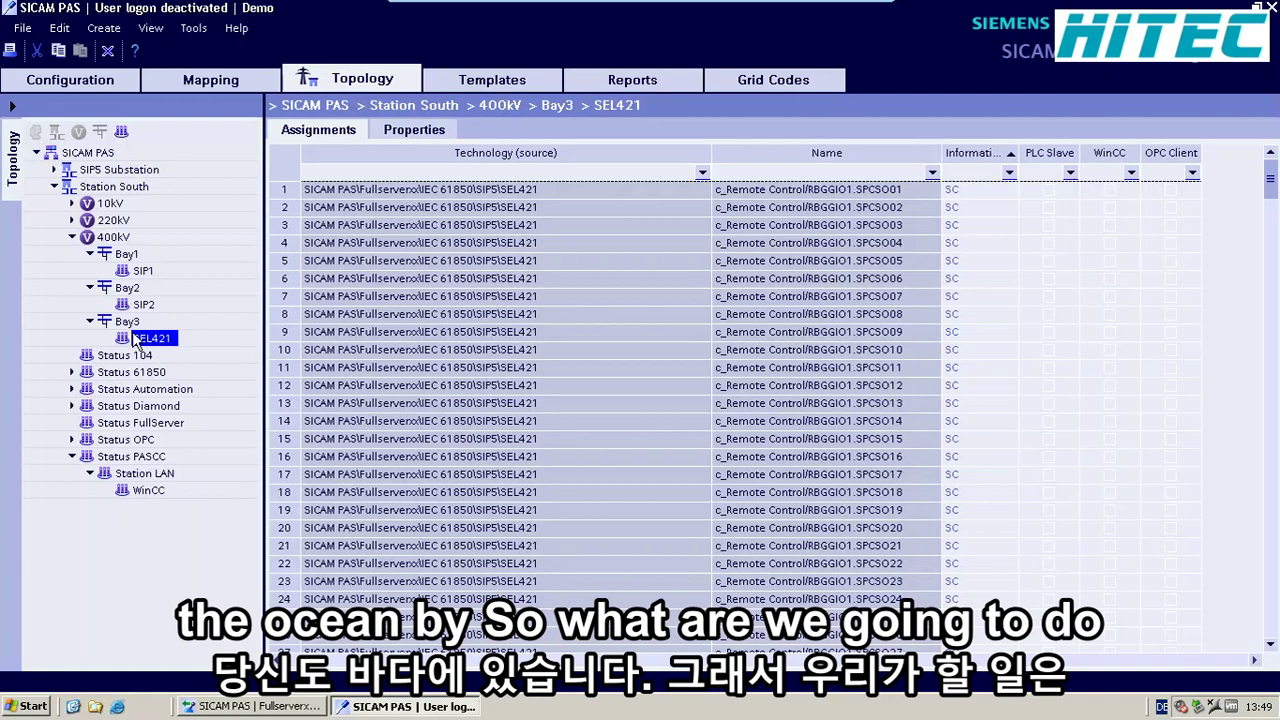
pyautogui.click(99, 154)
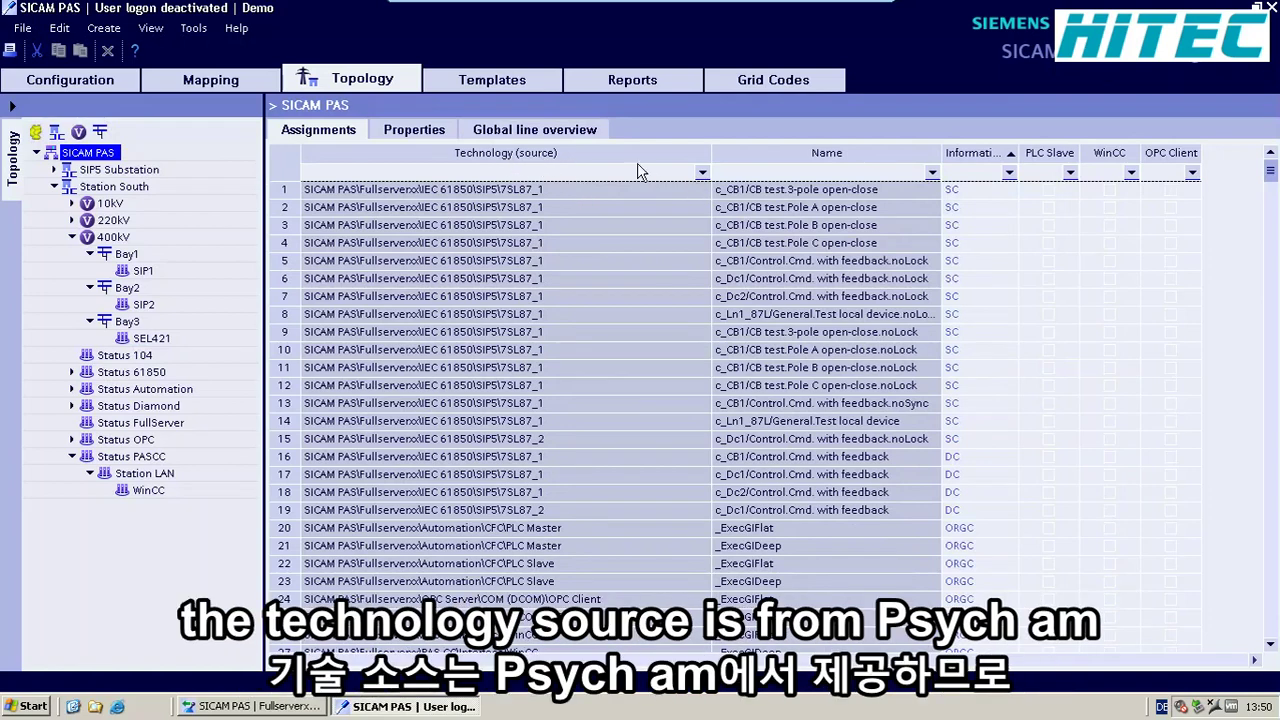
pyautogui.click(701, 174)
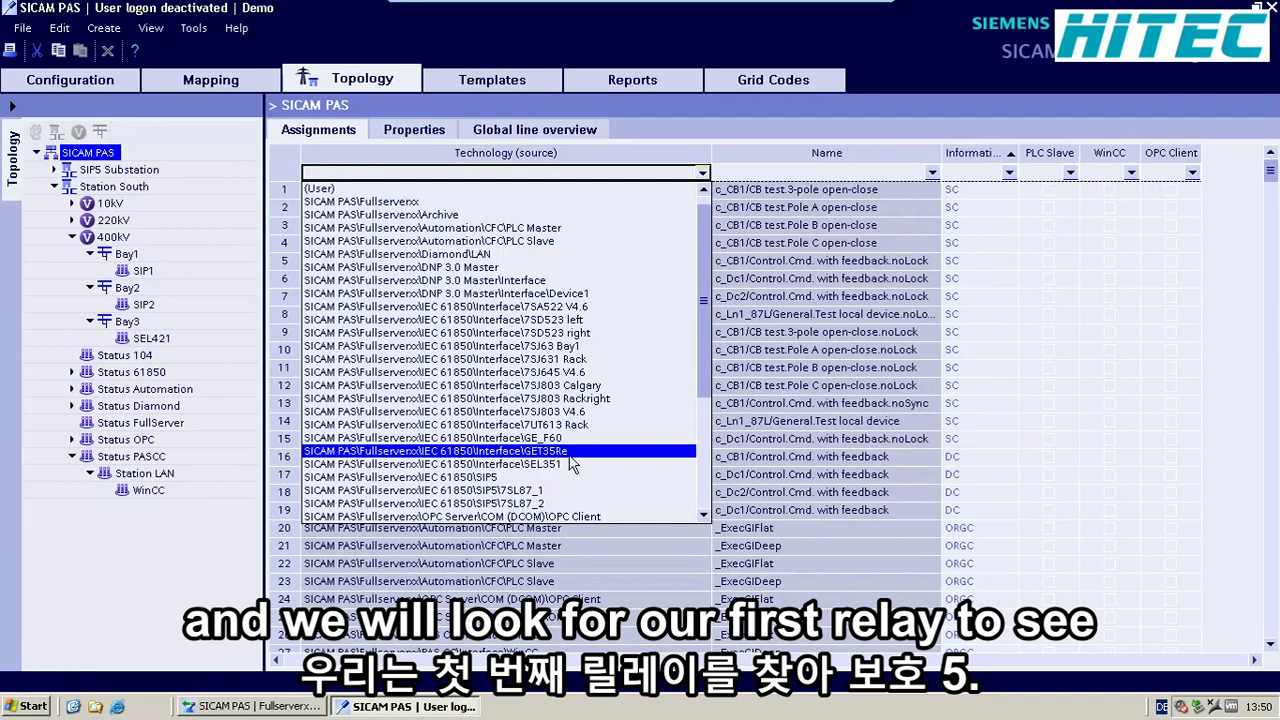
pyautogui.click(524, 492)
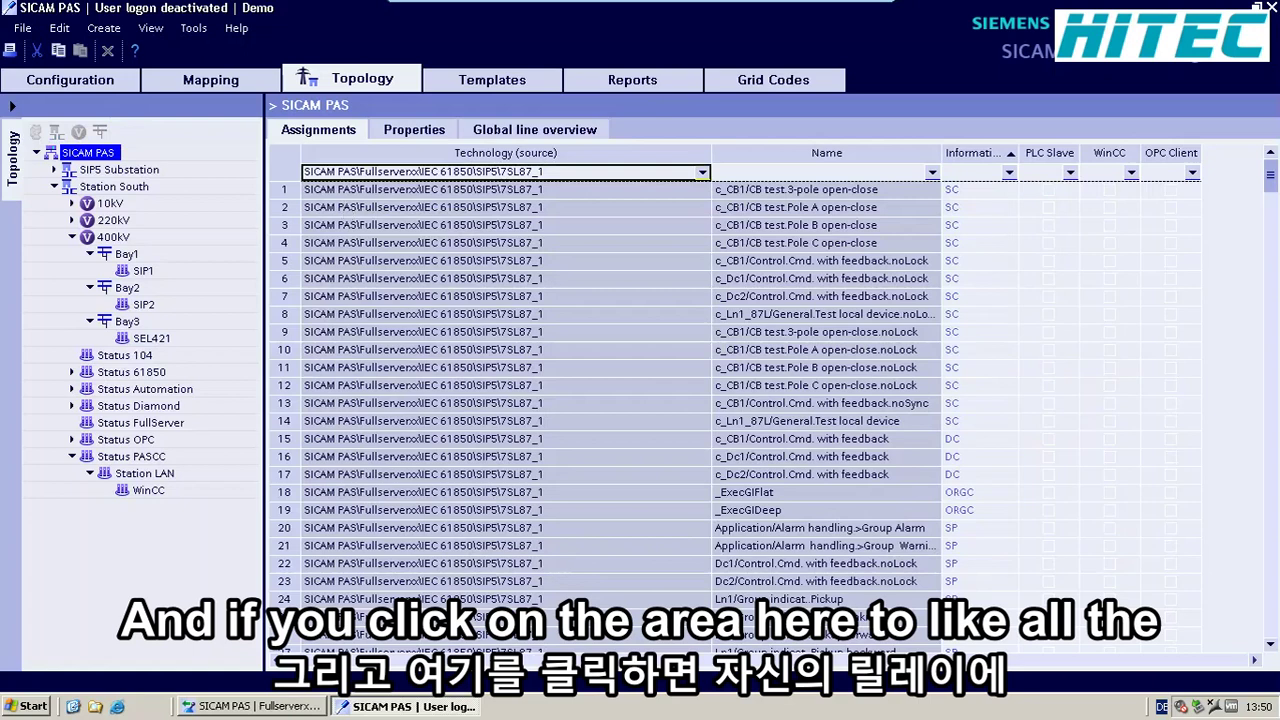
pyautogui.click(293, 180)
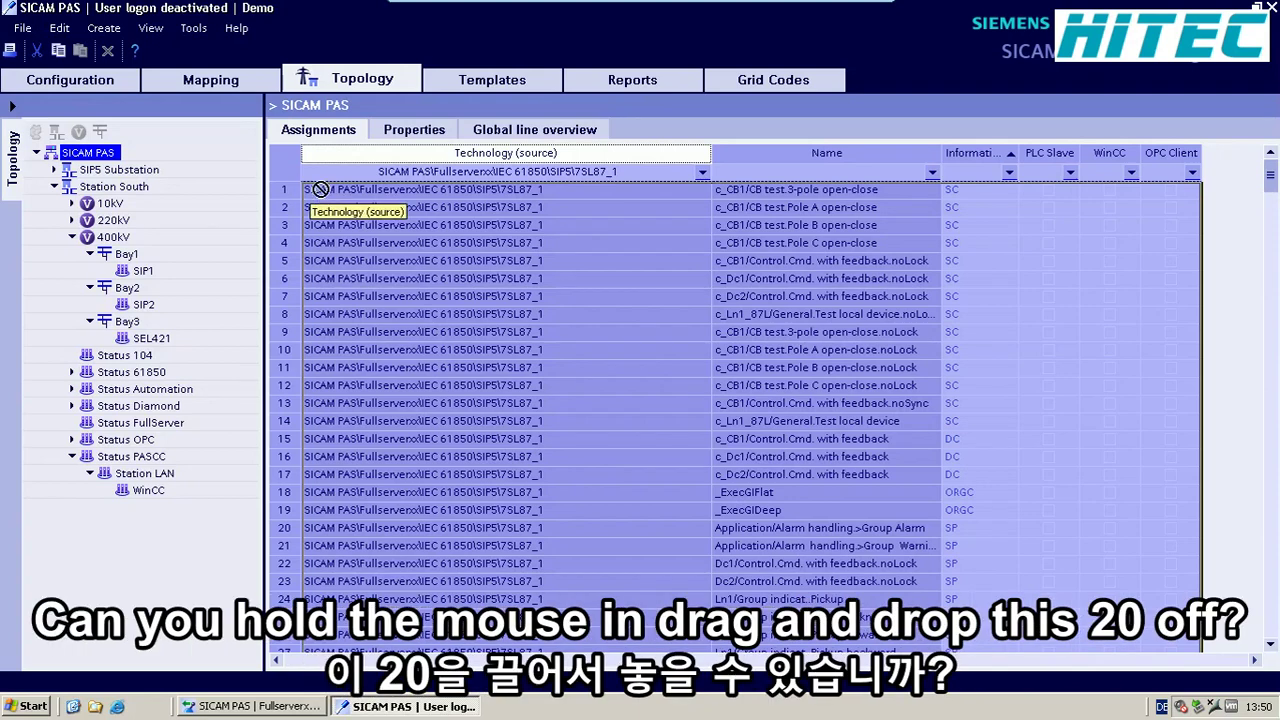
pyautogui.moveTo(299, 197); pyautogui.dragTo(140, 440)
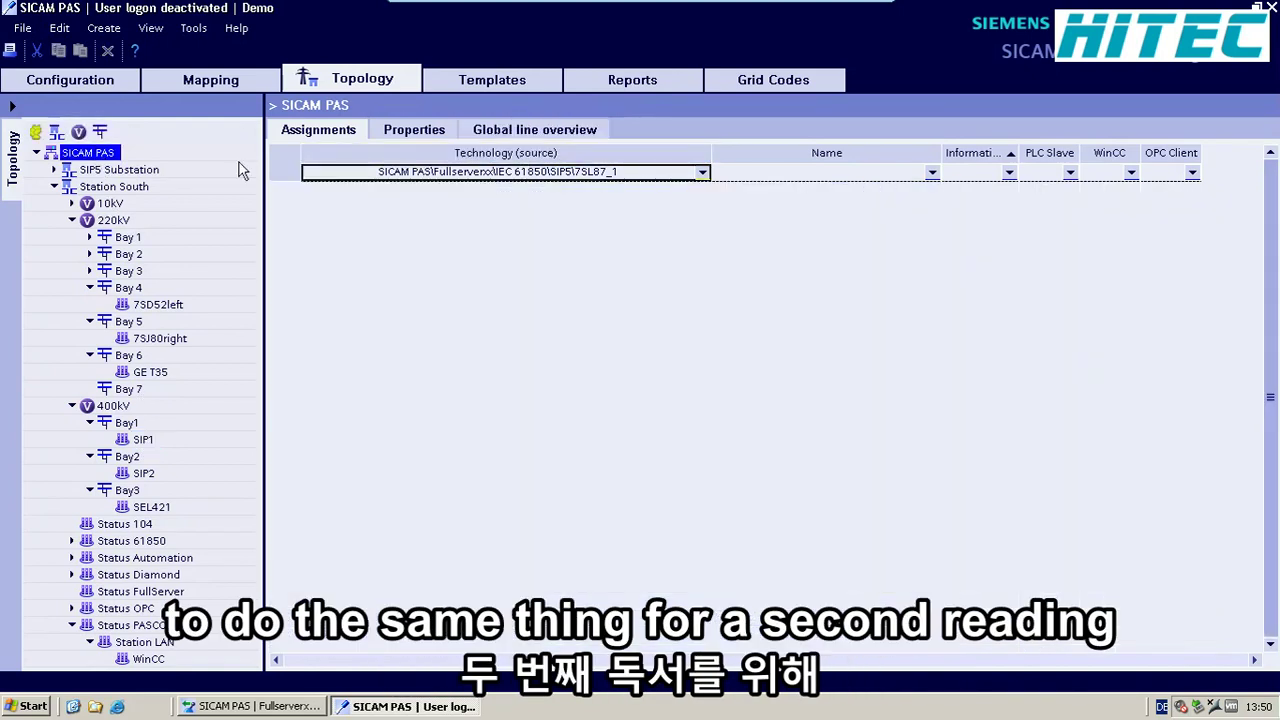
# Step: Filter the topology assignments to source 7SL87_2 and assign all its rows to SIP2 in 400kV Bay2
pyautogui.click(703, 172)
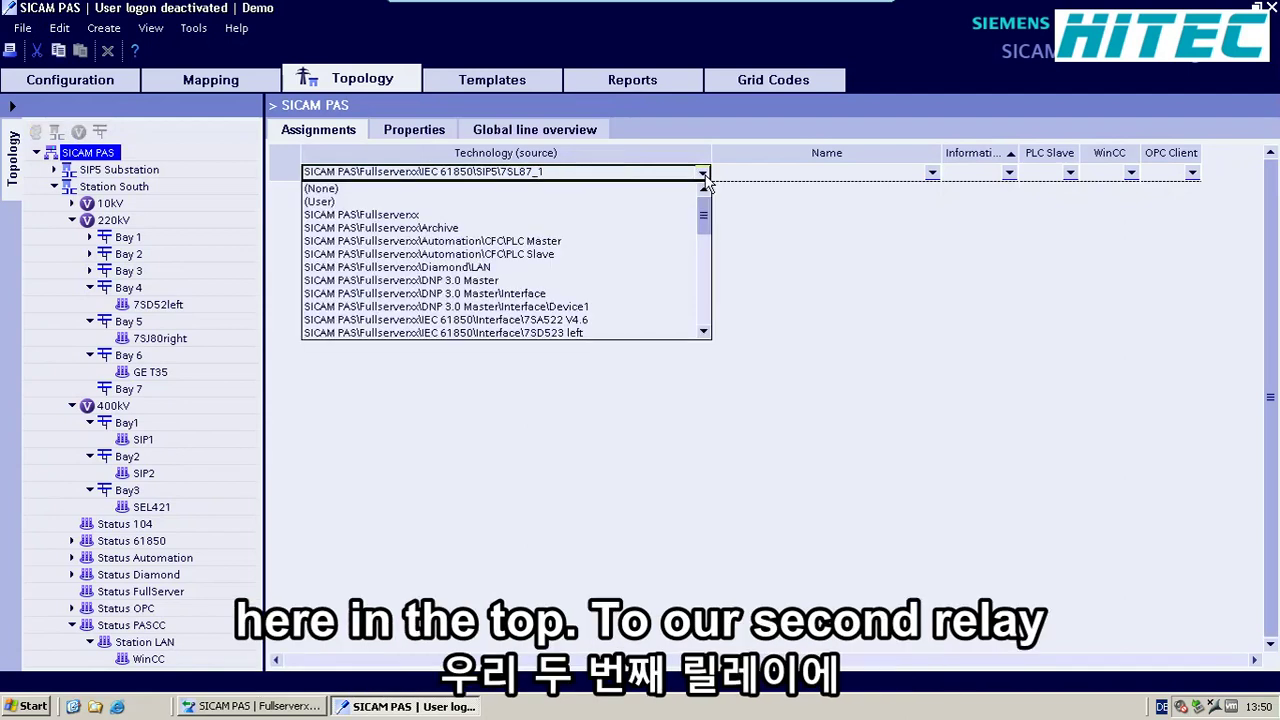
pyautogui.moveTo(704, 215); pyautogui.dragTo(705, 266)
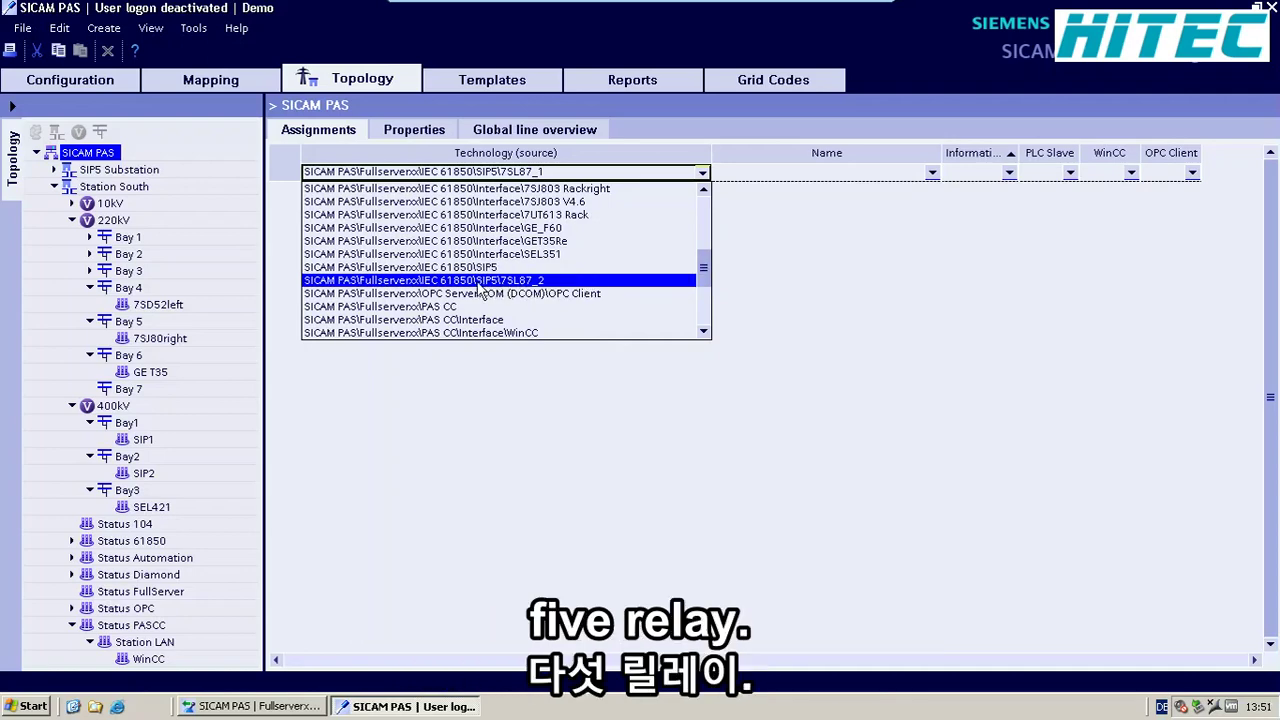
pyautogui.click(527, 281)
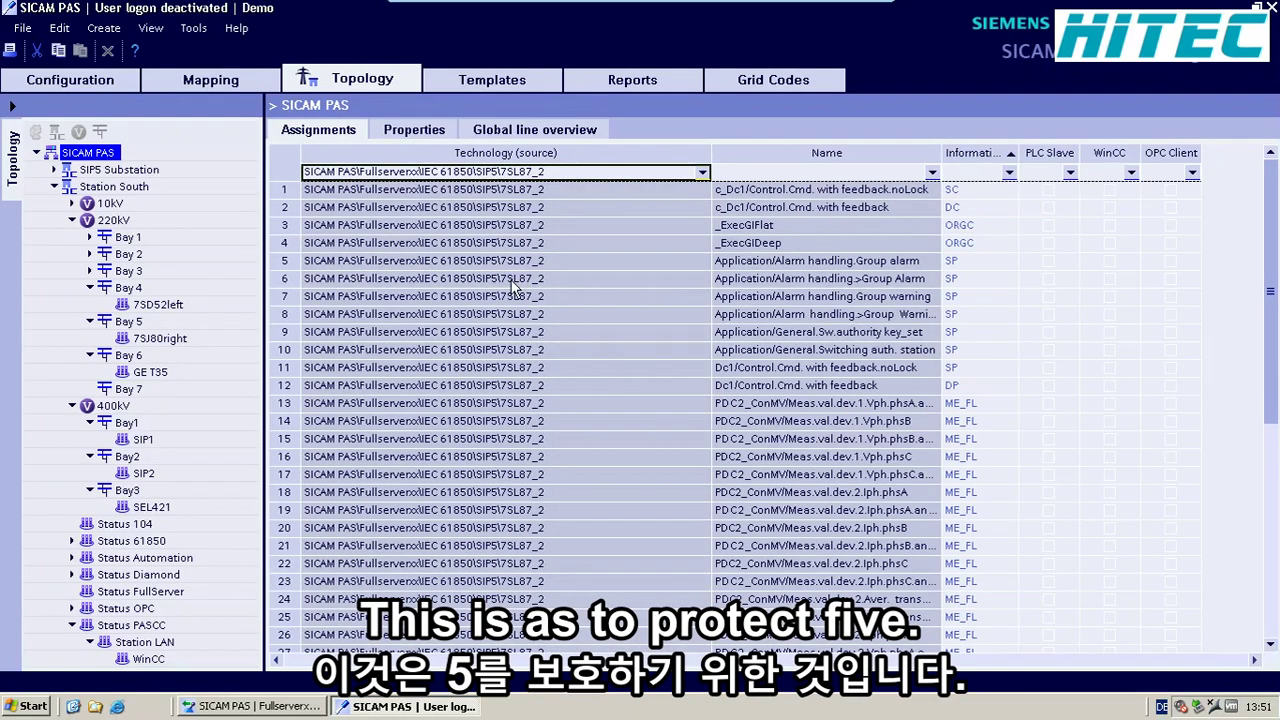
pyautogui.click(297, 180)
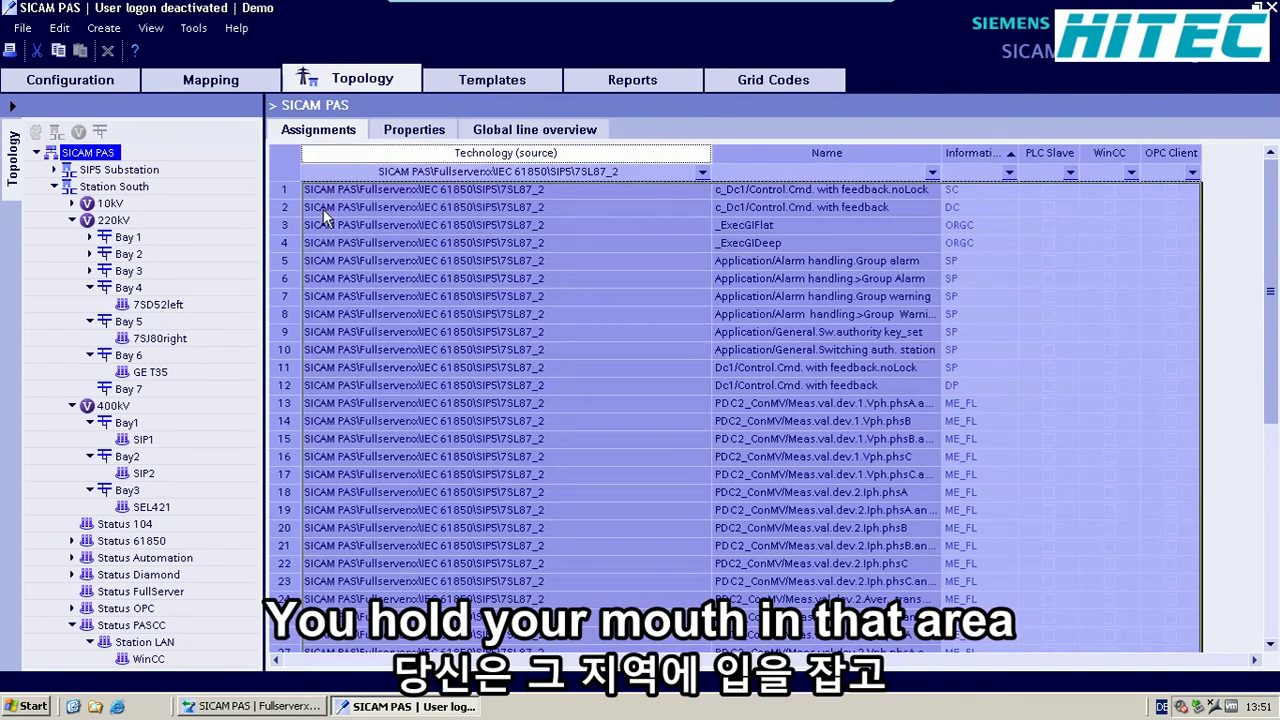
pyautogui.moveTo(325, 218); pyautogui.dragTo(138, 474)
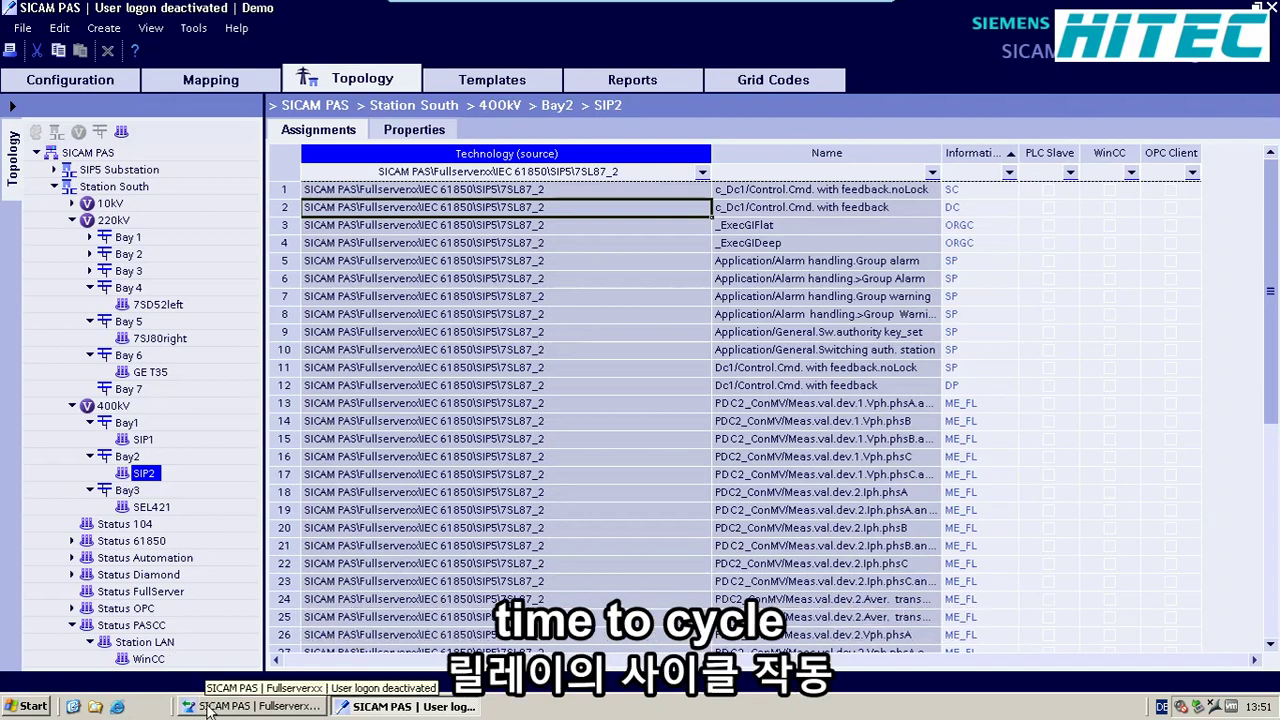
# Step: Switch to the SICAM PAS Fullserverxx window and update the view and the system at the top-level SICAM PAS node
pyautogui.click(250, 706)
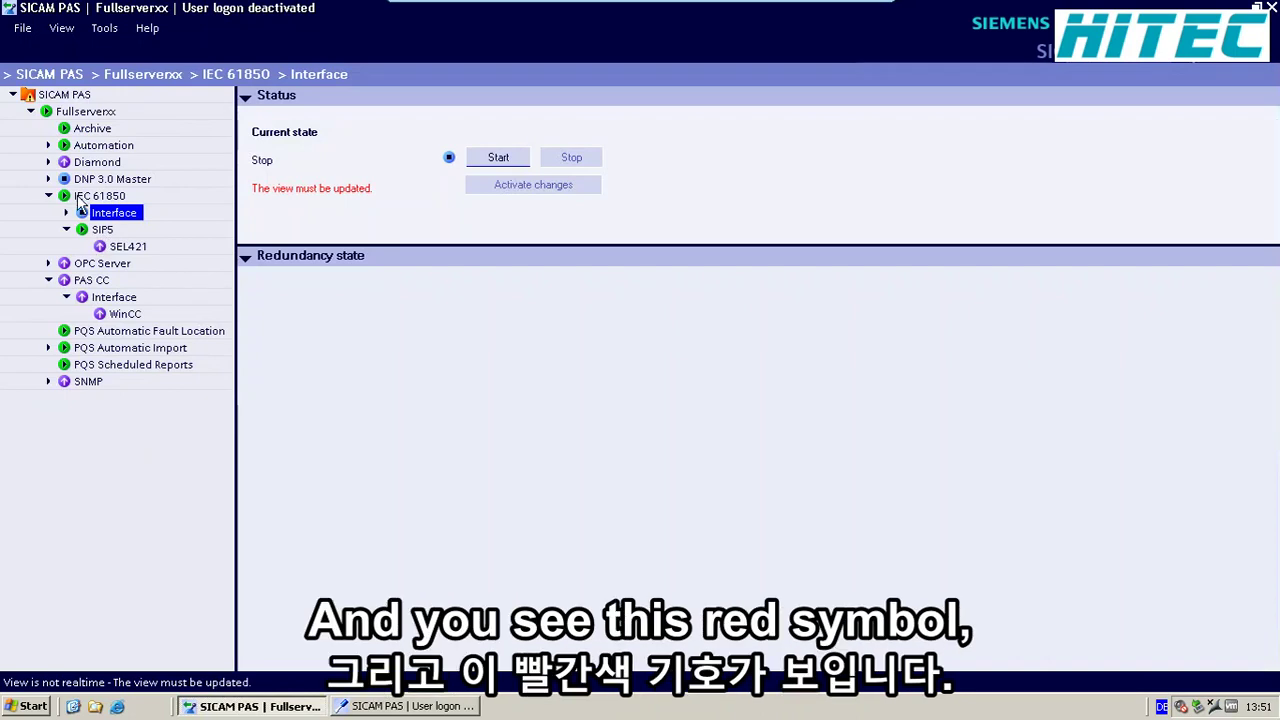
pyautogui.click(31, 94)
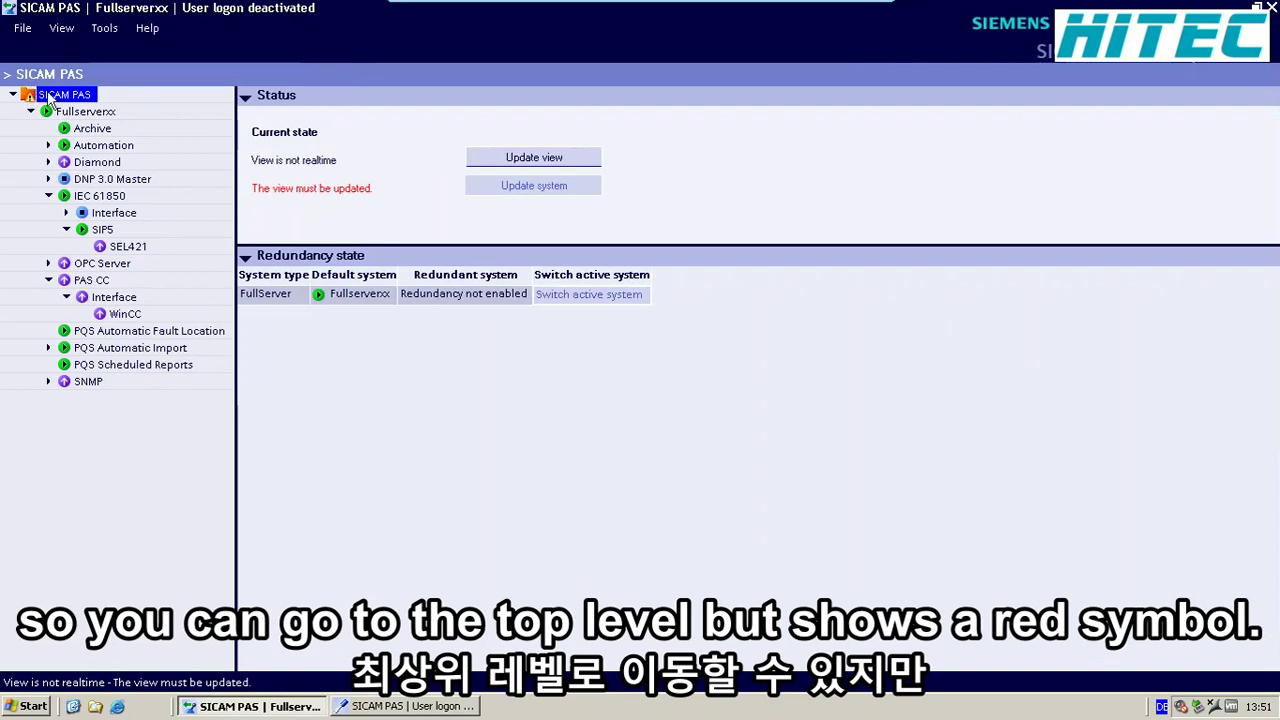
pyautogui.click(543, 158)
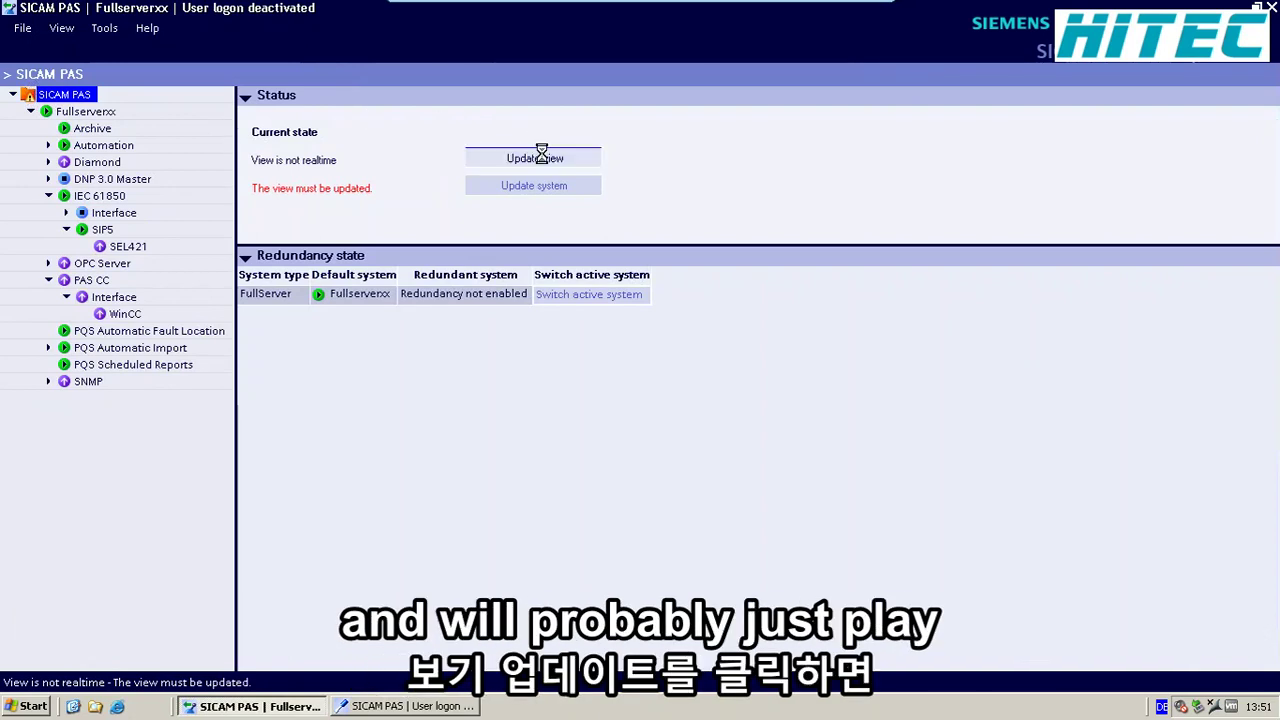
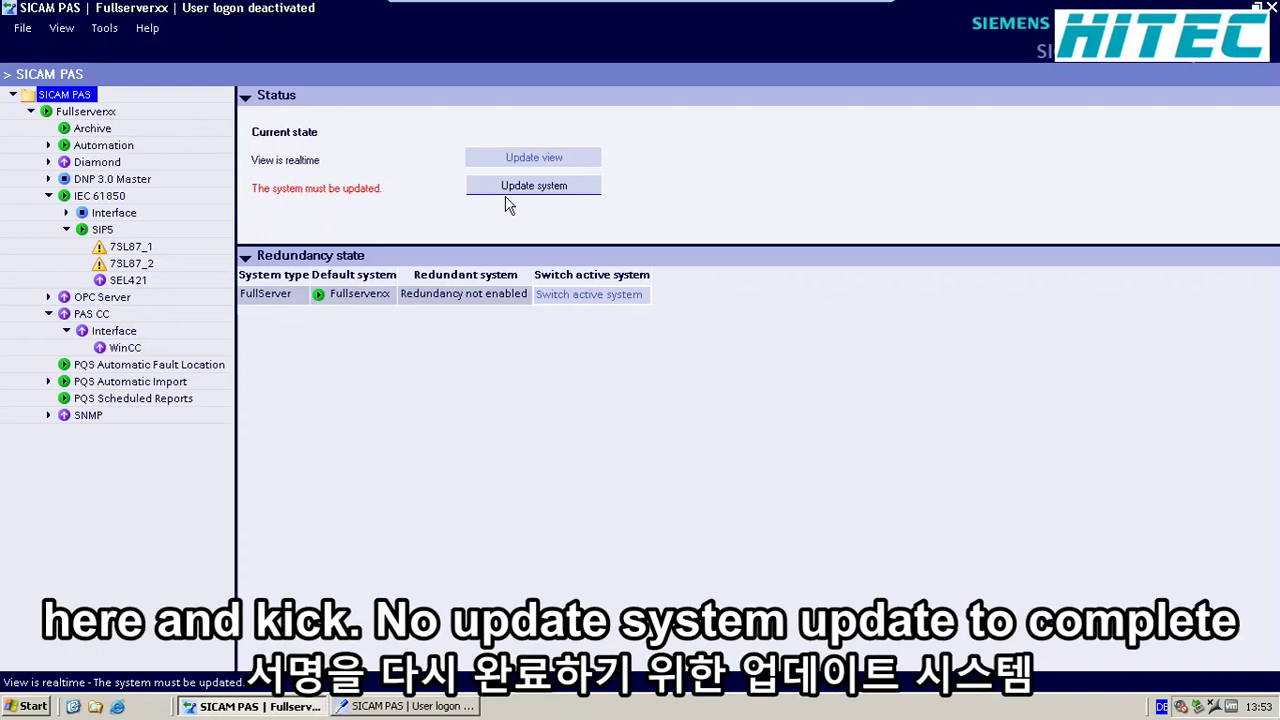
pyautogui.click(590, 190)
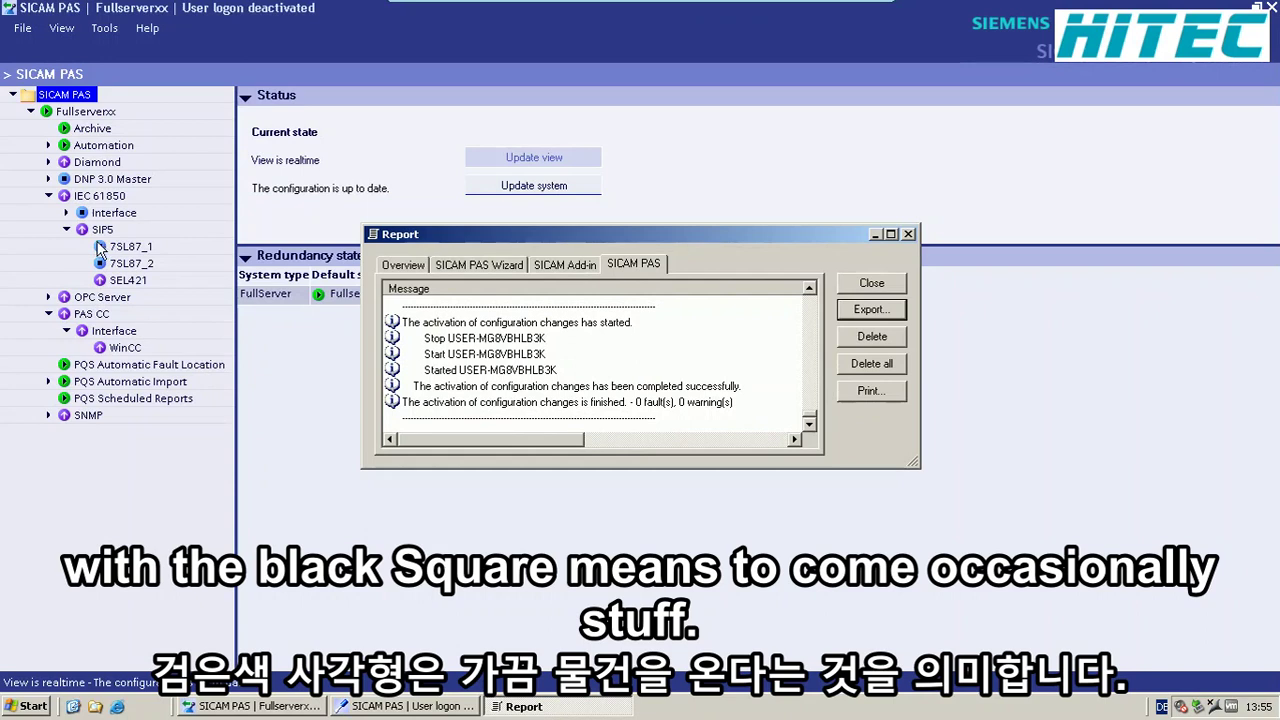
# Step: Start the relays 7SL87_1 and 7SL87_2 under SIP5, and minimize the virtual machine window
pyautogui.rightClick(112, 250)
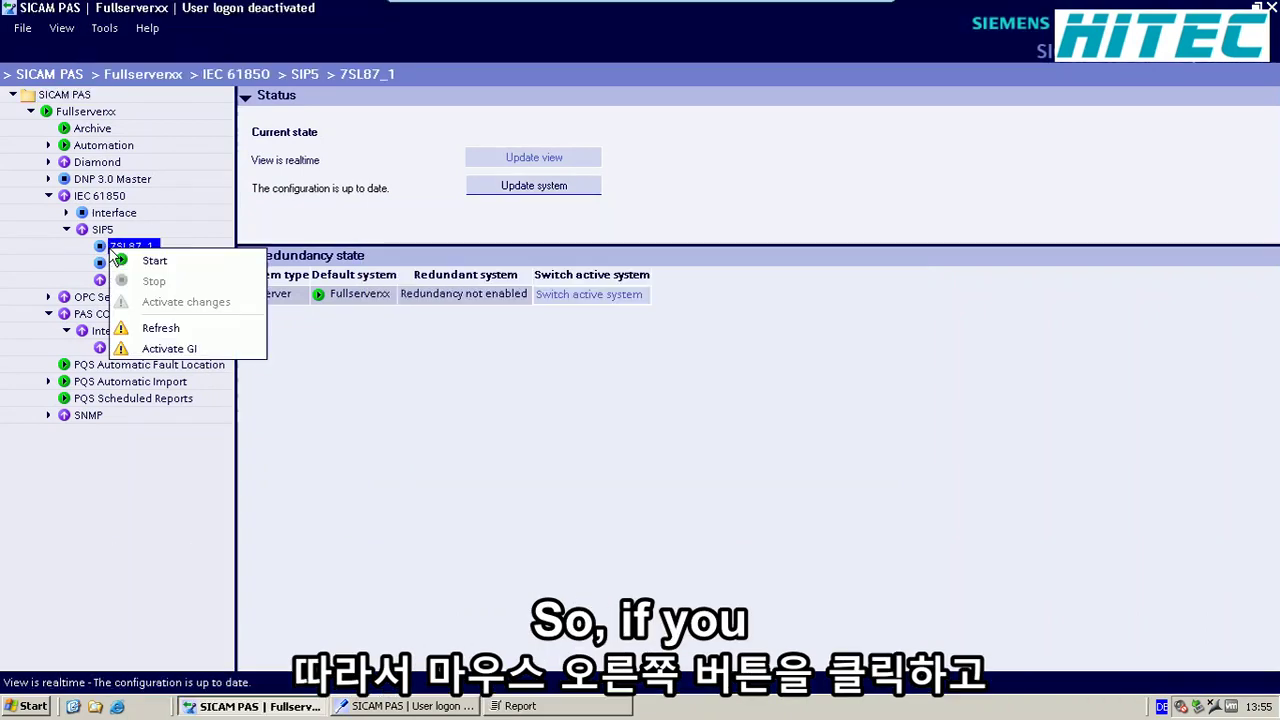
pyautogui.click(114, 261)
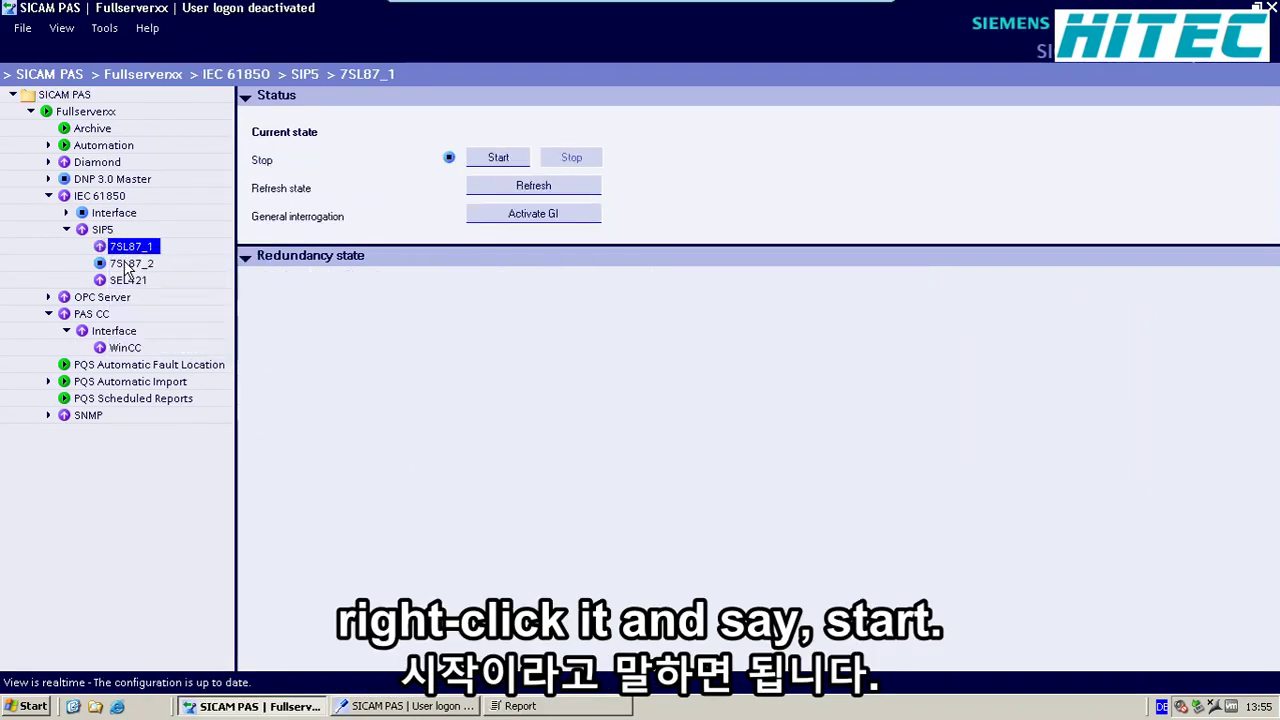
pyautogui.rightClick(121, 262)
pyautogui.click(168, 273)
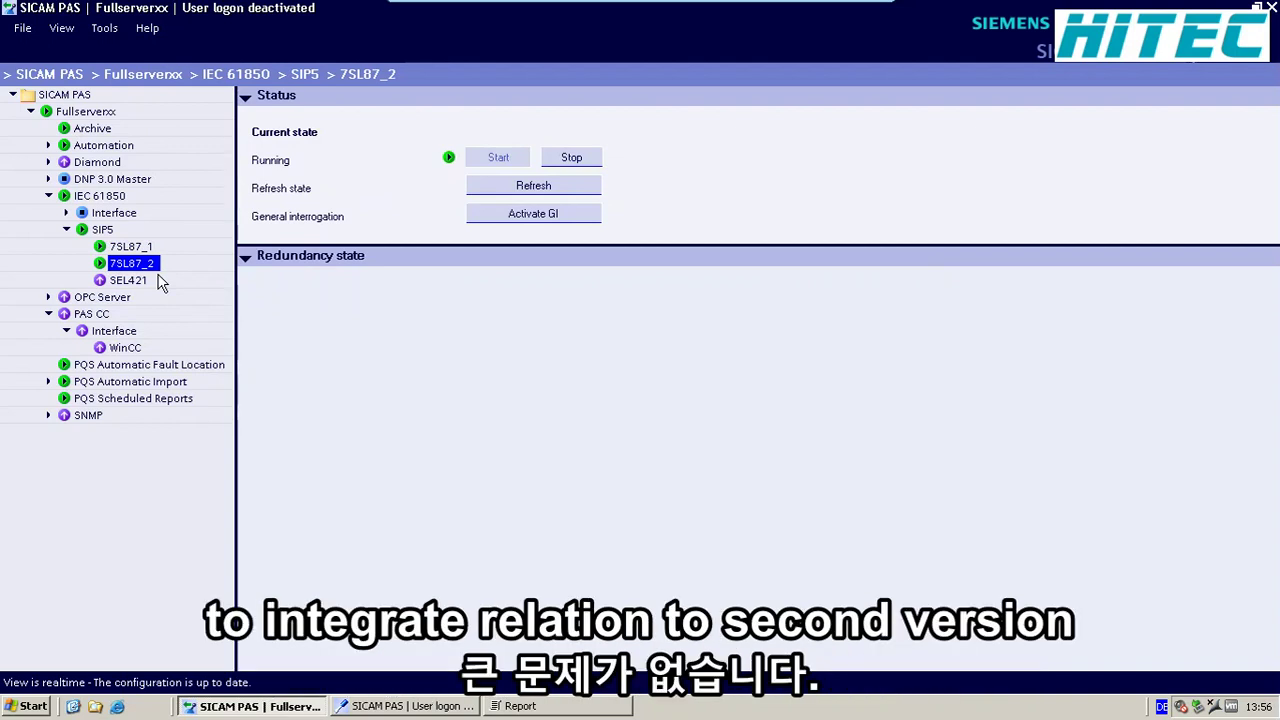
pyautogui.moveTo(867, 16)
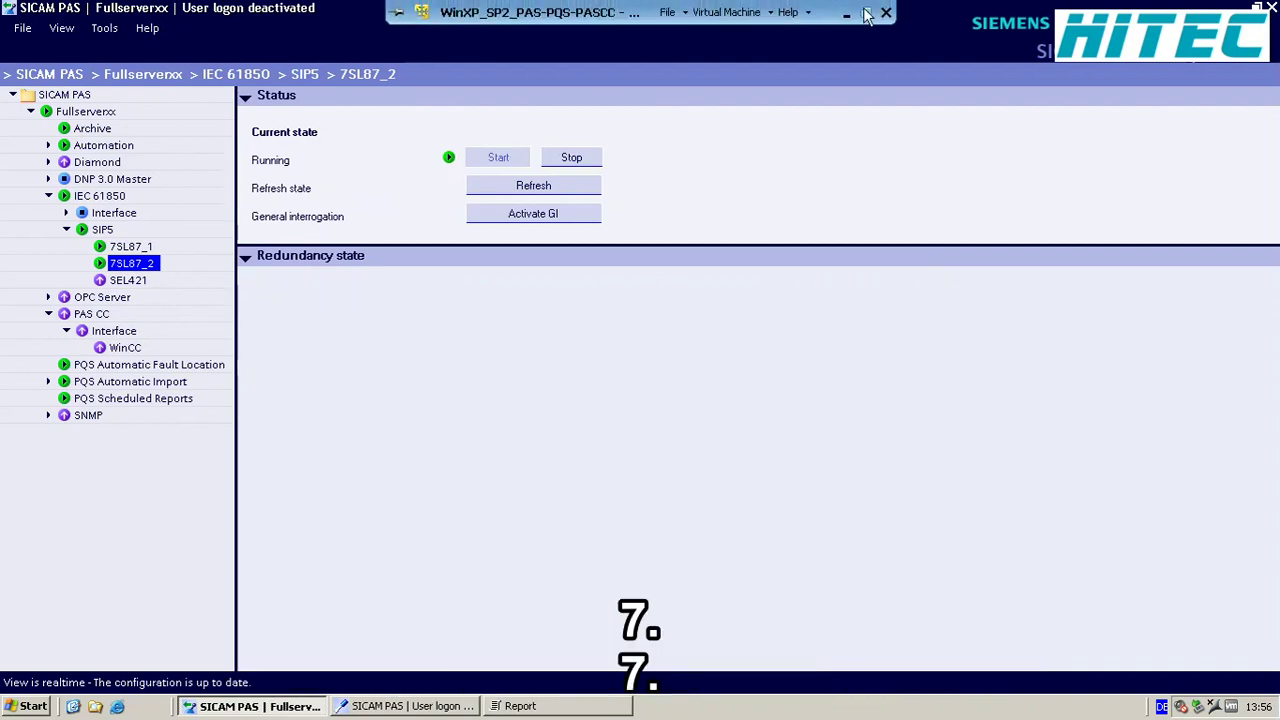
pyautogui.click(847, 16)
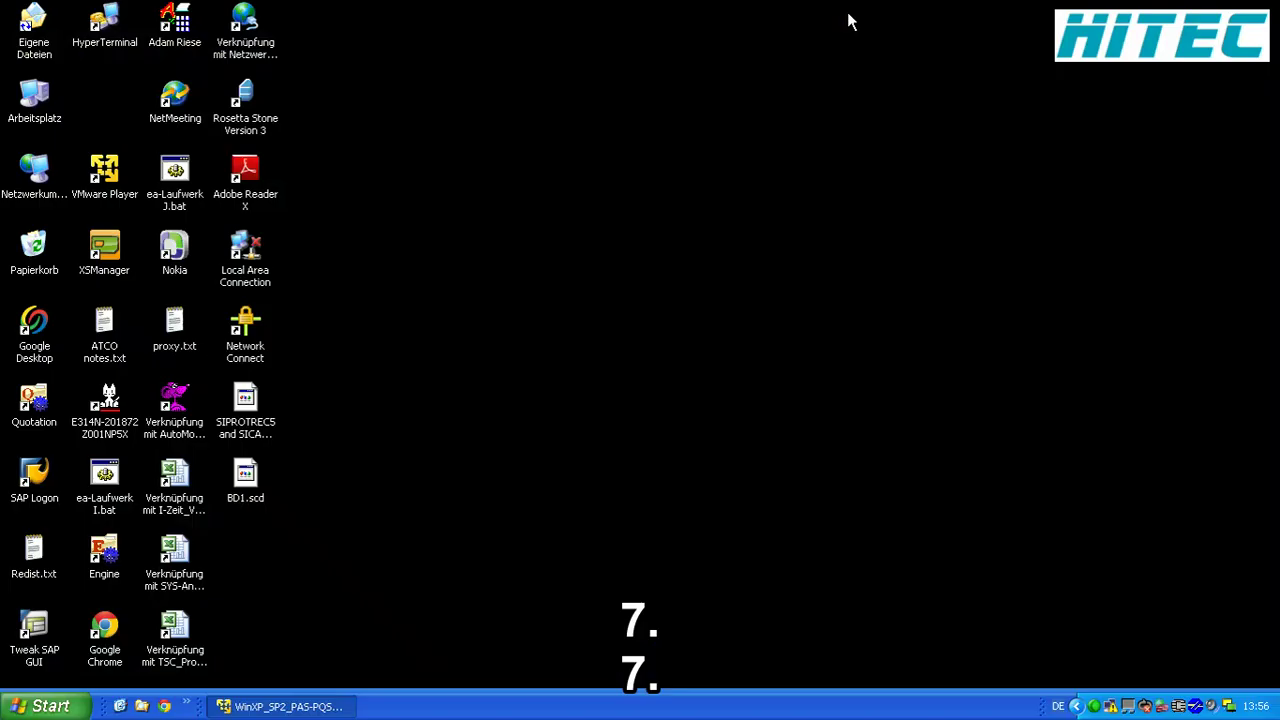